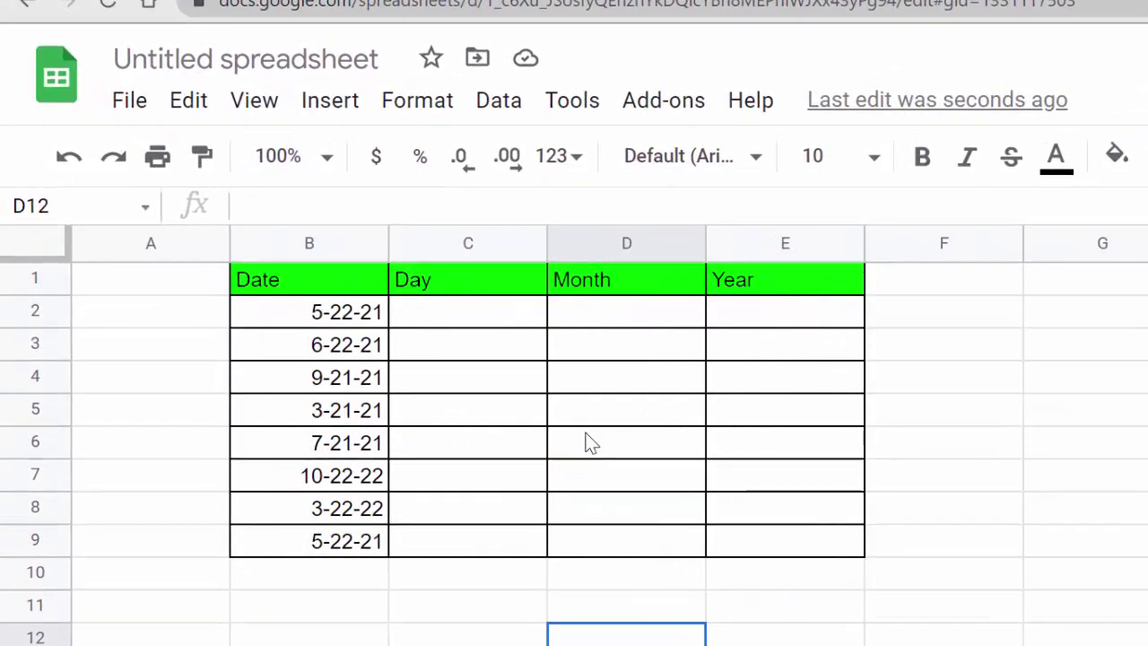
Step: Bold the Date, Day, Month and Year header cells in B1:E1
click(334, 285)
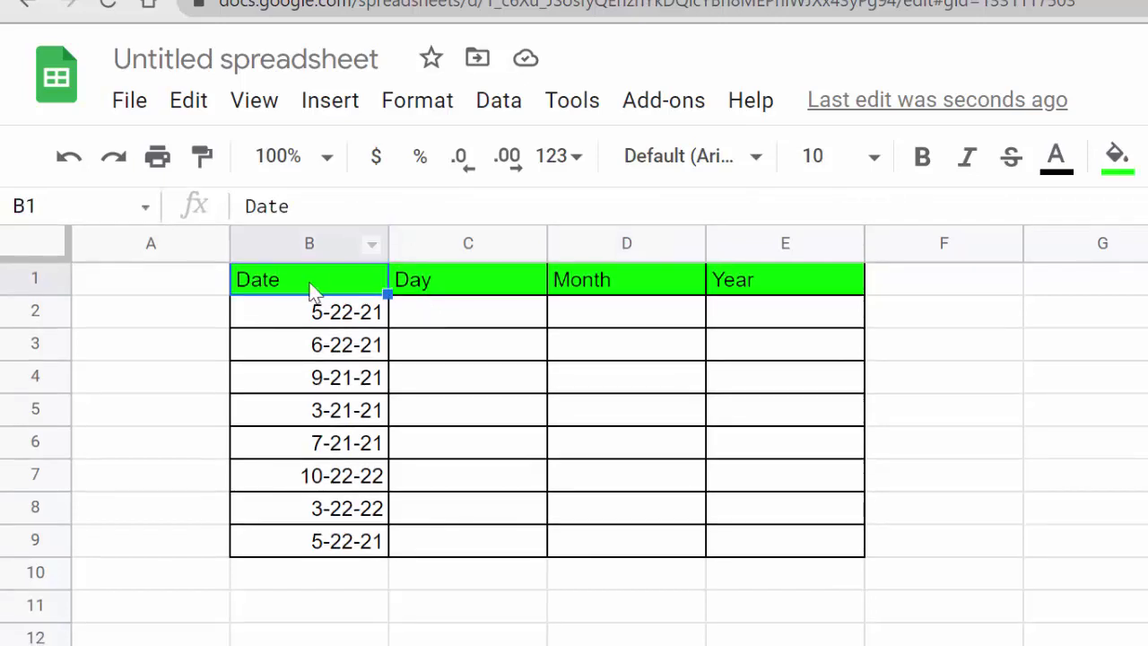
mouse_move(310, 292)
mouse_down()
mouse_move(767, 321)
mouse_move(792, 292)
mouse_up()
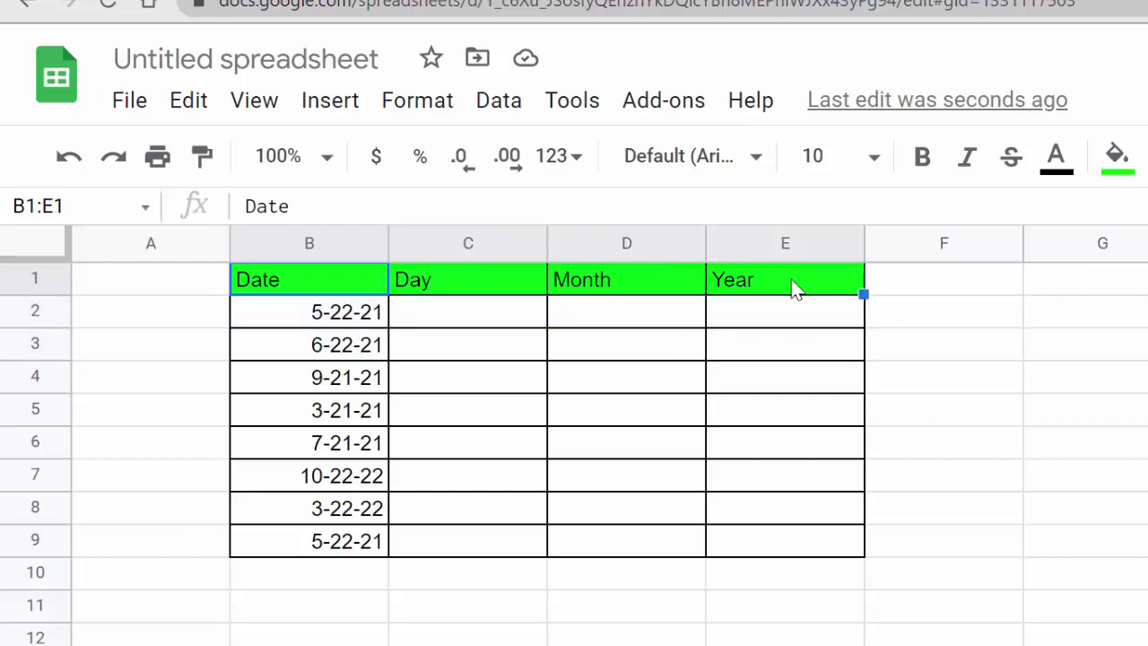
click(921, 157)
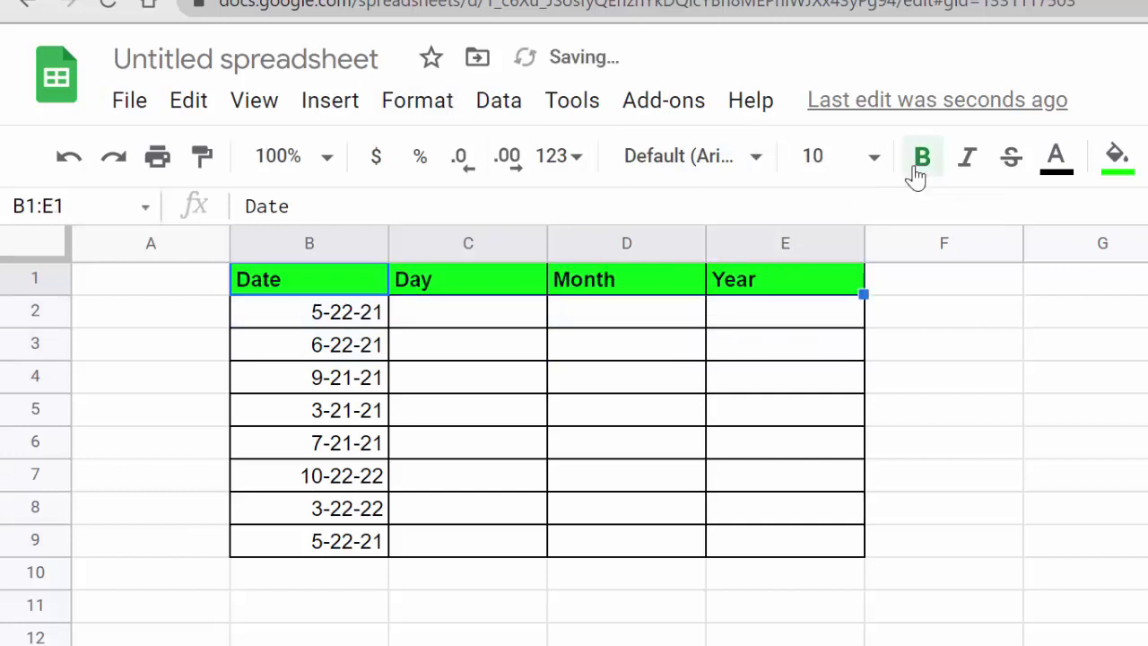
click(472, 319)
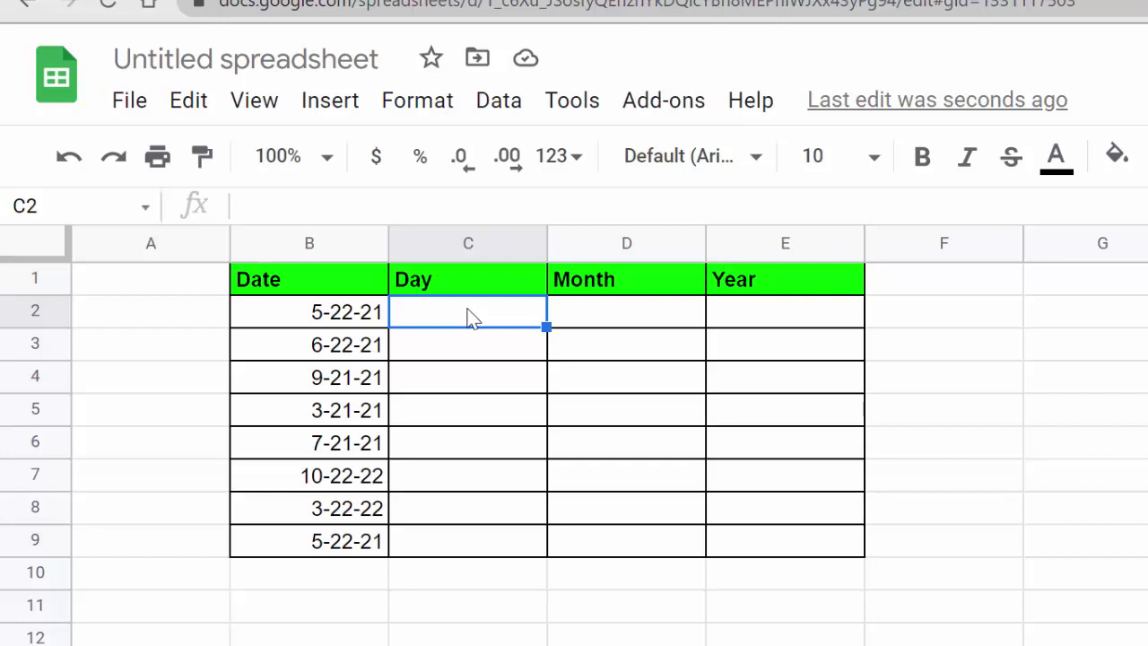
Step: Enter =TEXT(B2,"dddd") in C2 so it shows Saturday
text(=t)
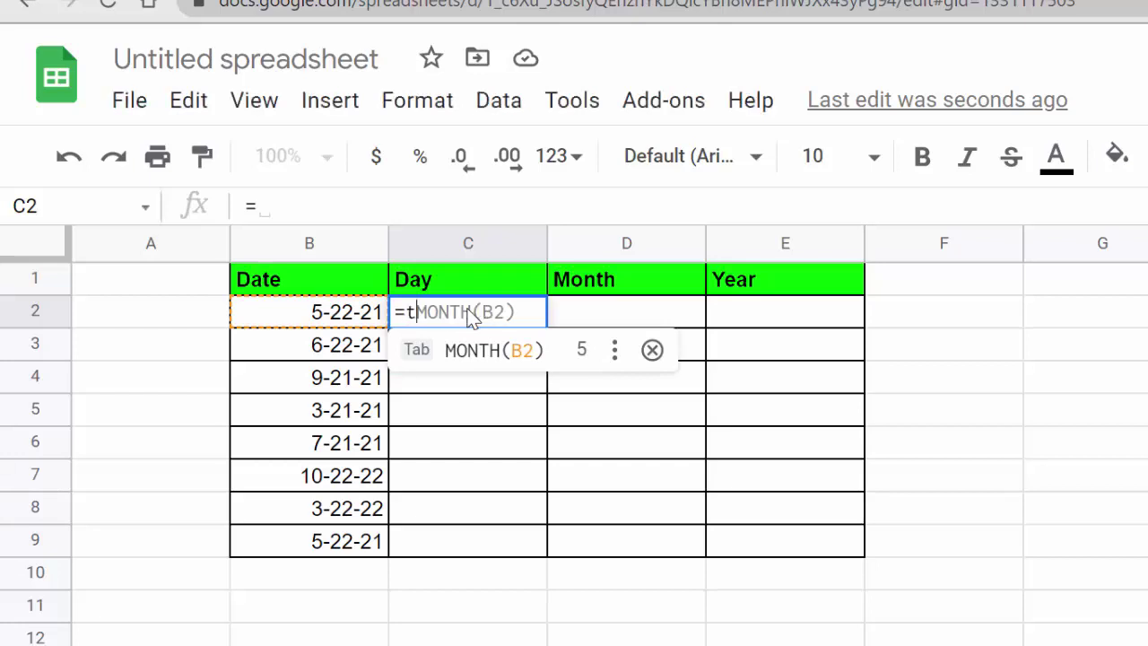
text(ext)
key(Tab)
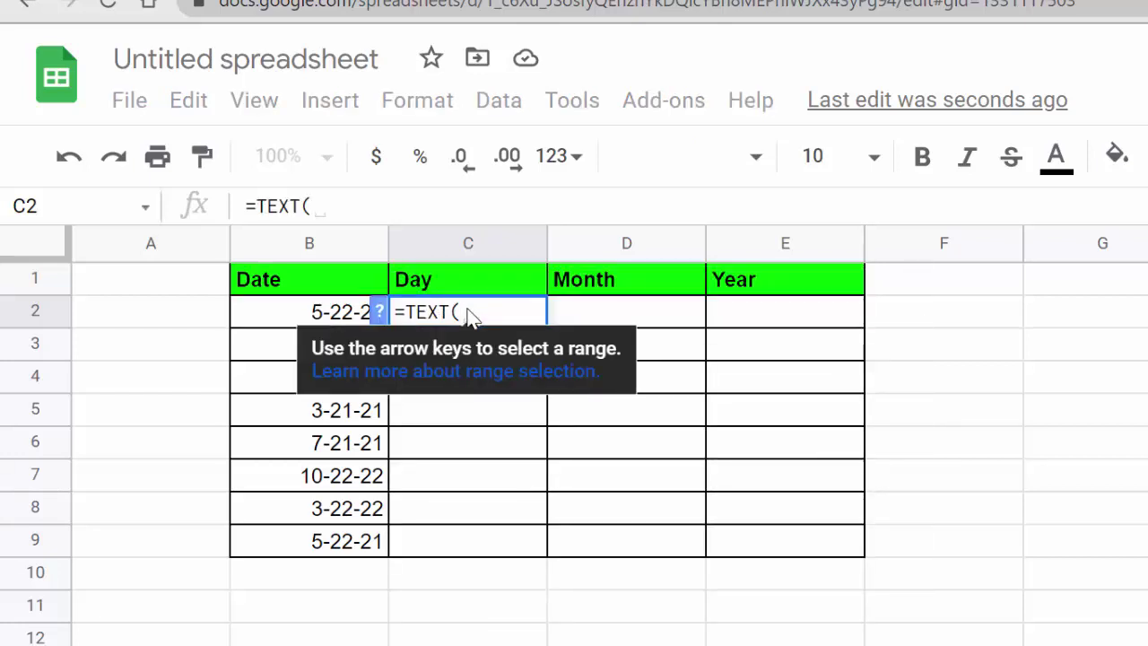
click(289, 307)
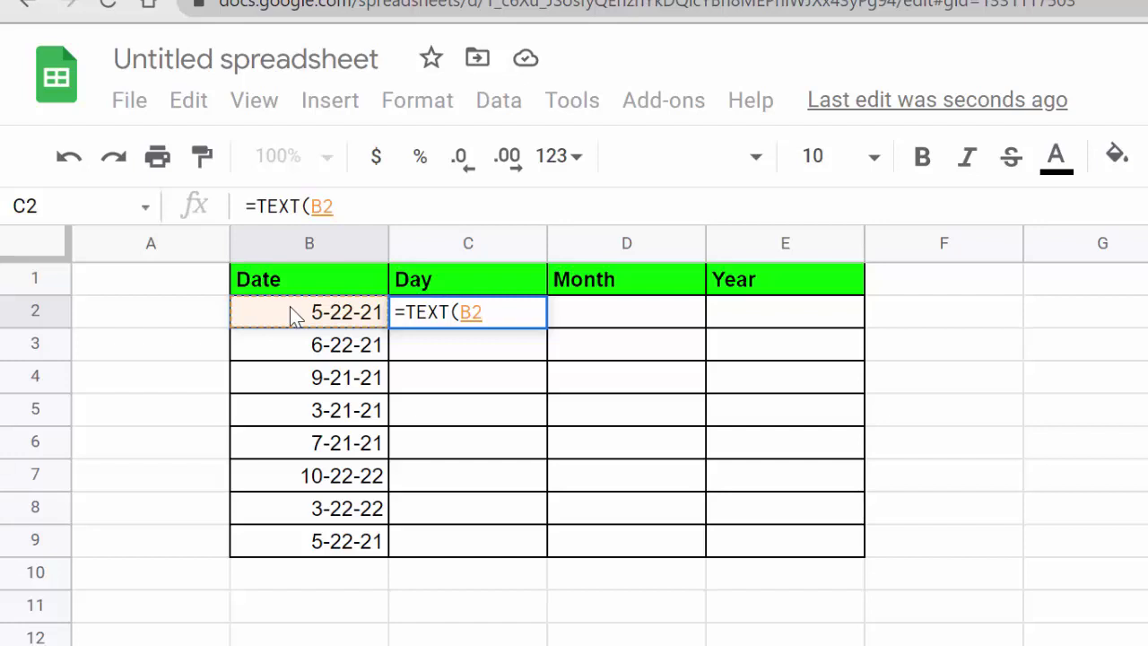
text(,)
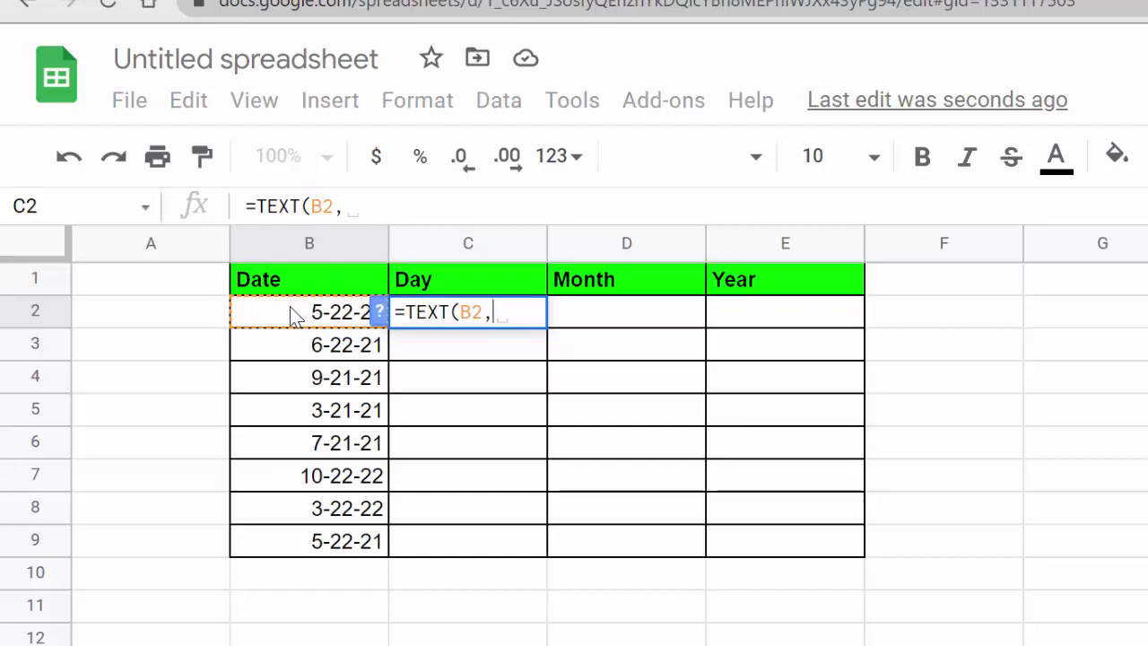
text(")
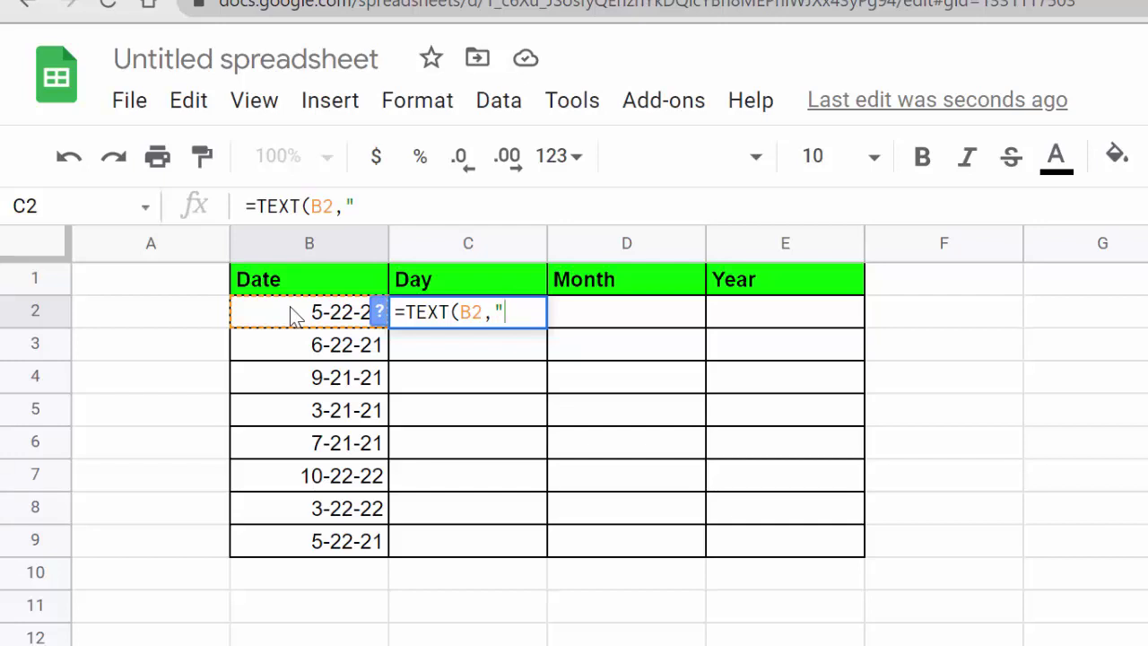
text(dd)
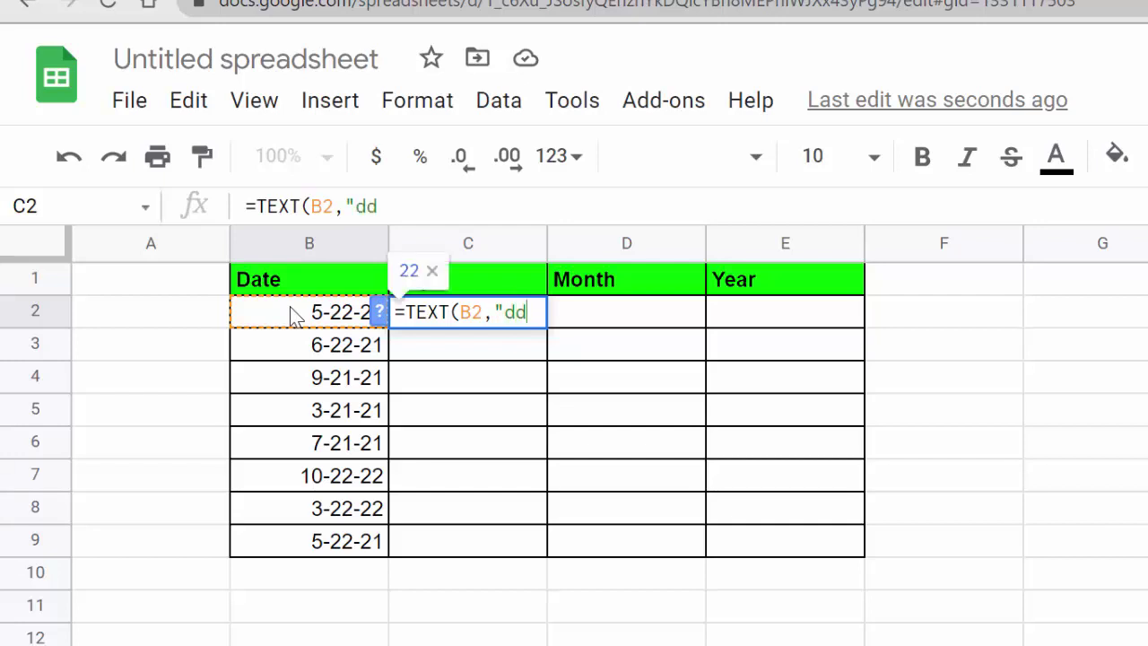
text(d)
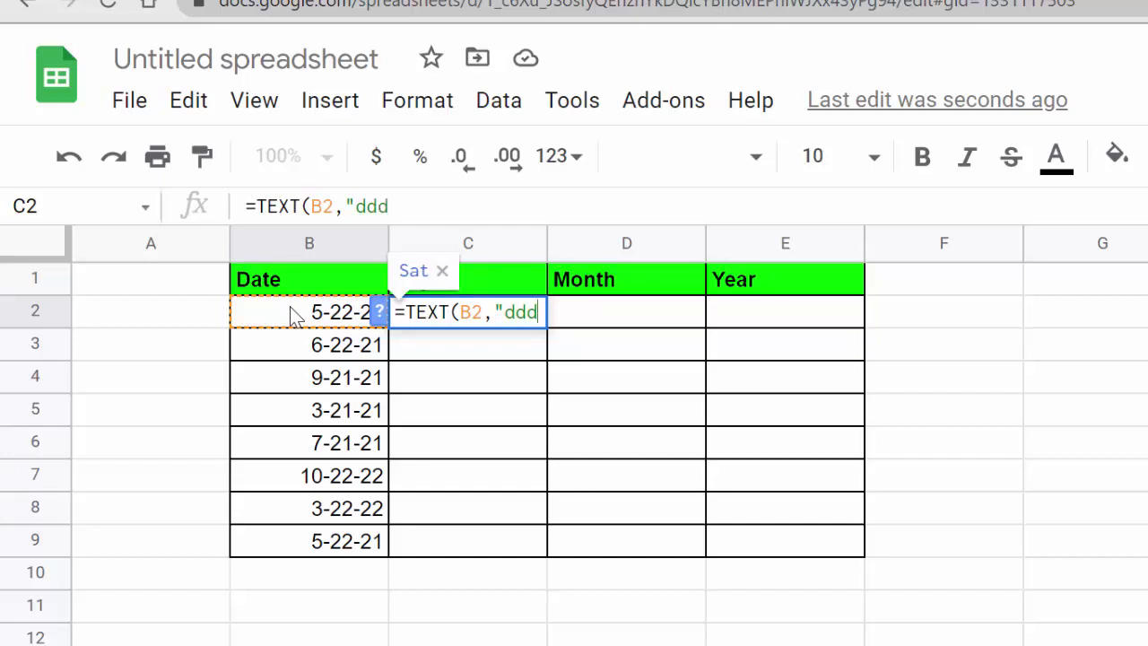
text(d)
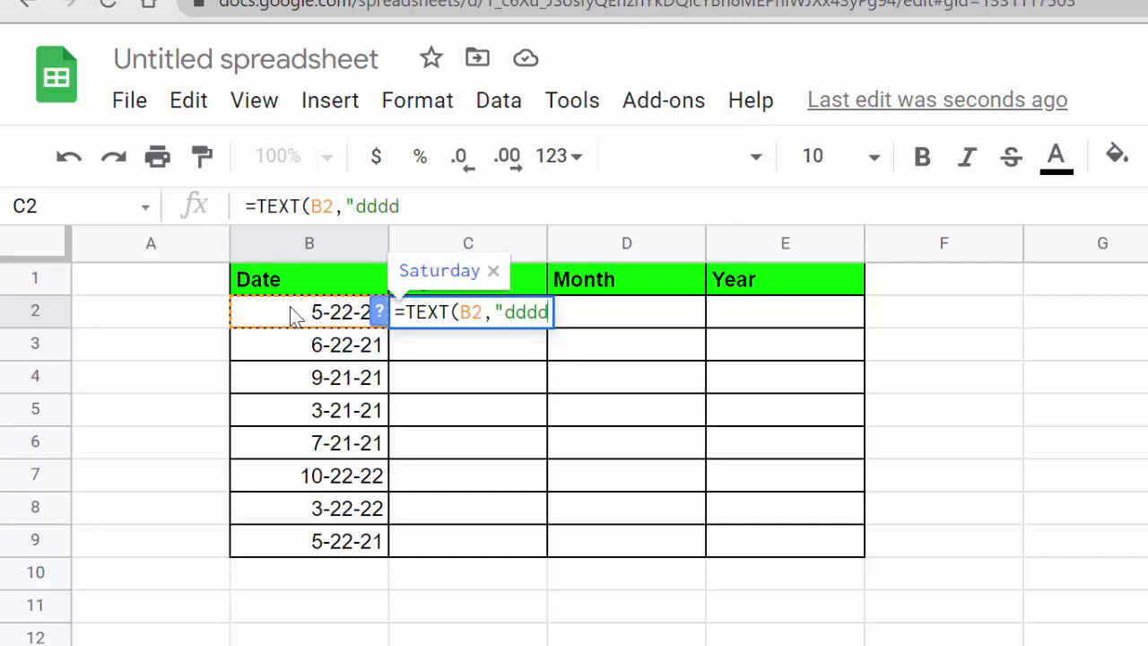
text("))
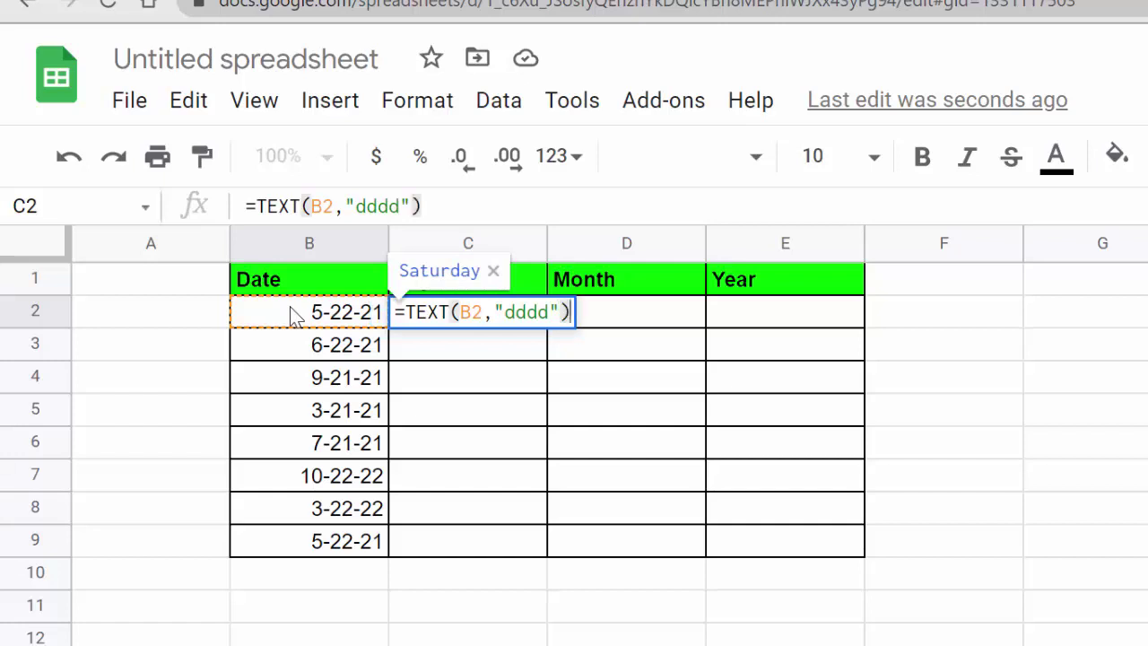
key(Return)
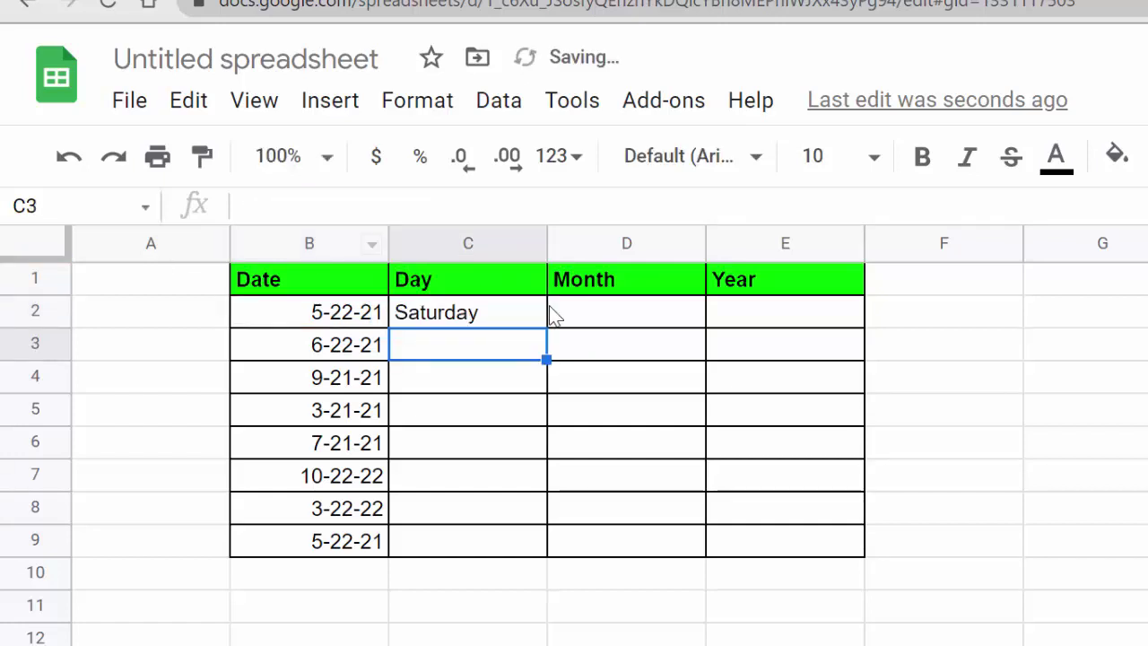
Step: Copy the C2 weekday formula down through C9, filling Saturday through Wednesday
click(512, 320)
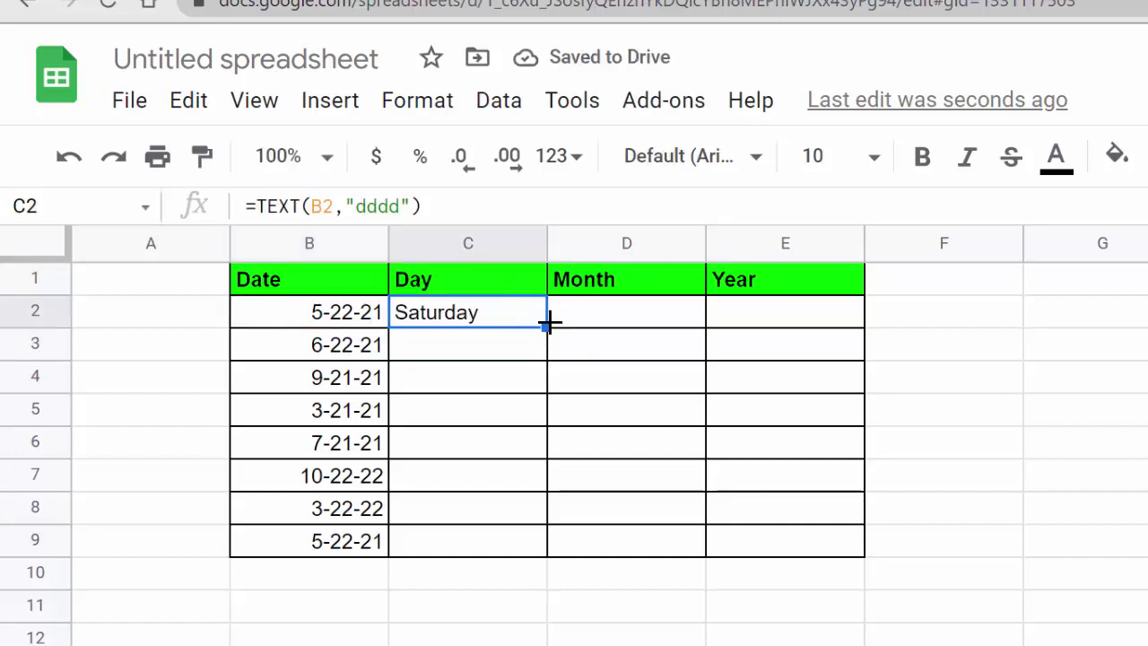
drag(551, 323, 542, 545)
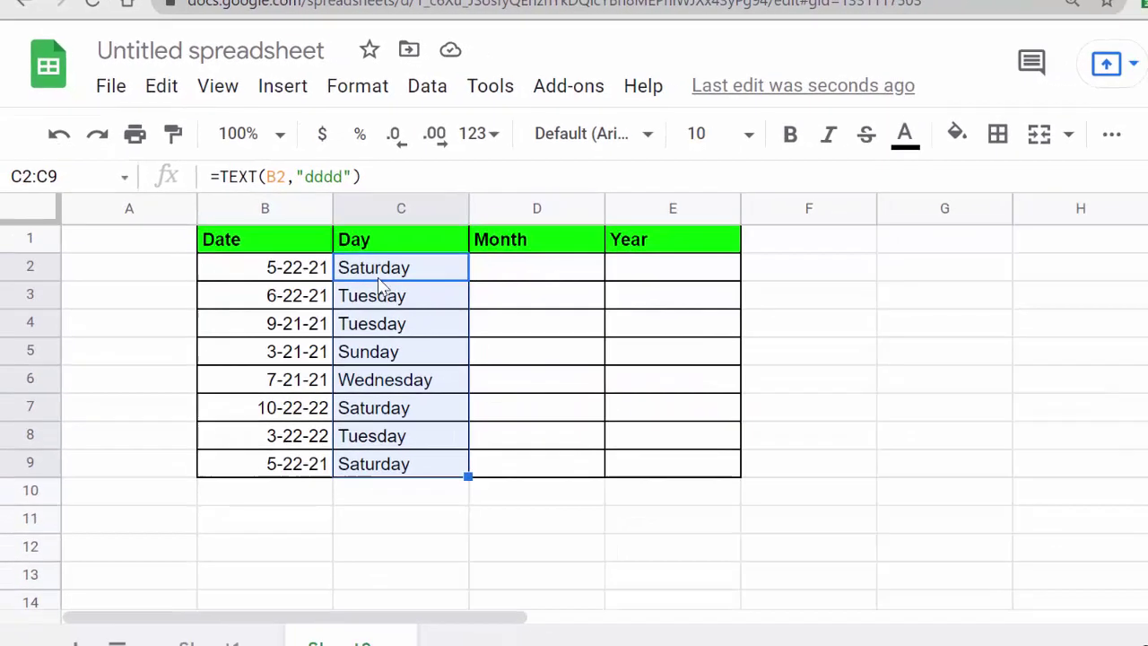
click(335, 248)
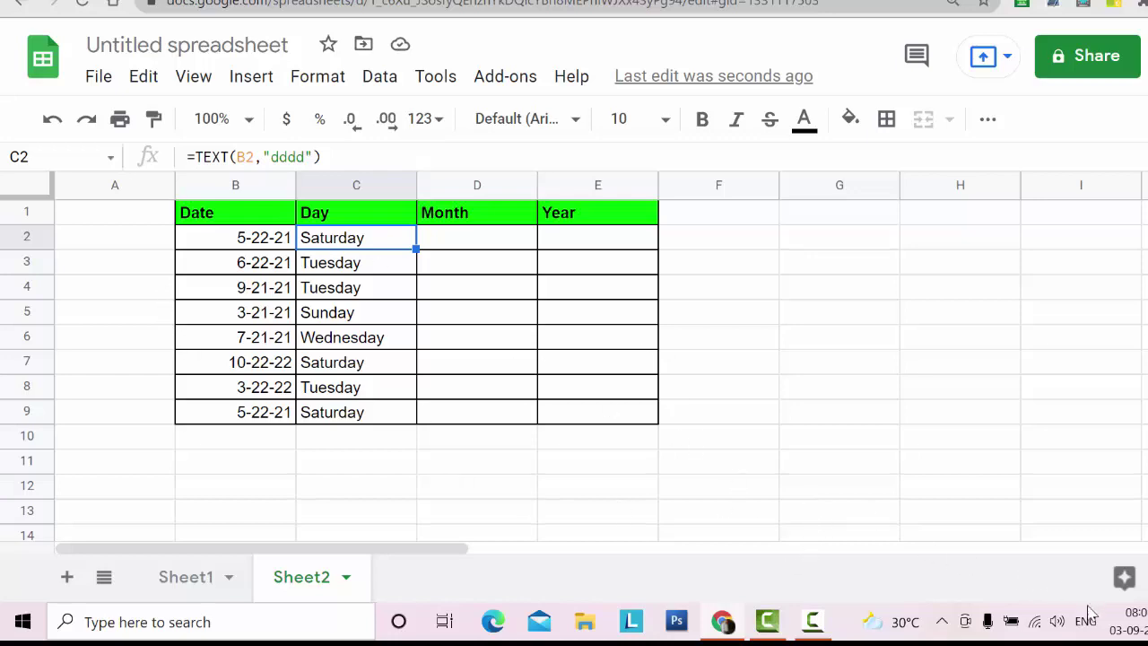
click(1125, 621)
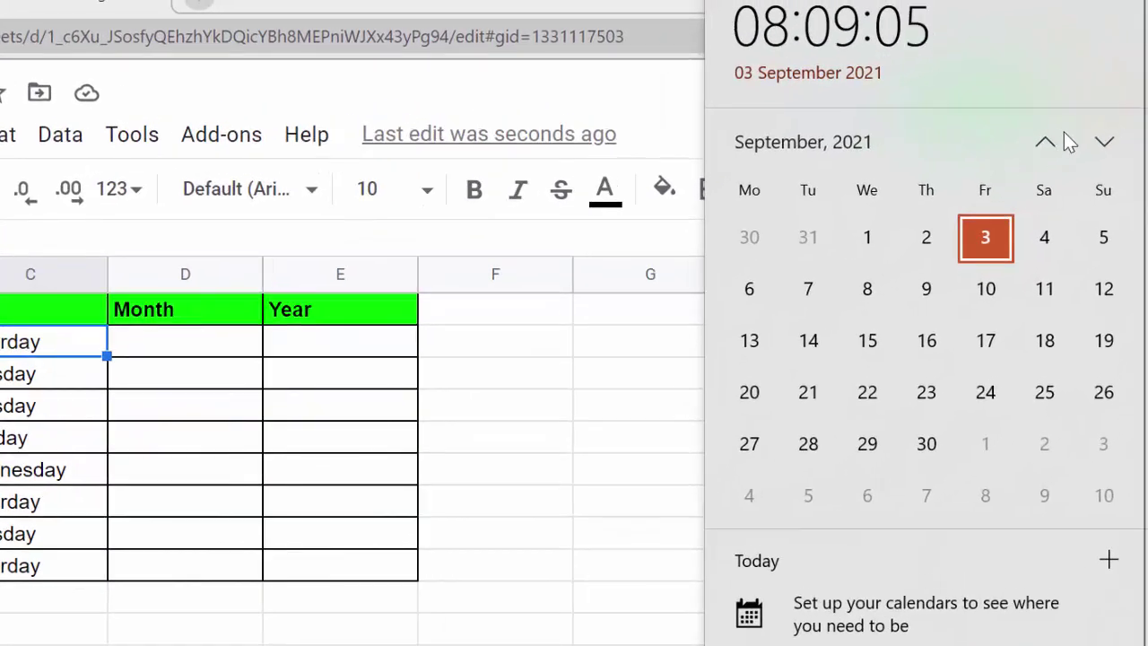
click(1055, 140)
click(1055, 140)
click(1054, 141)
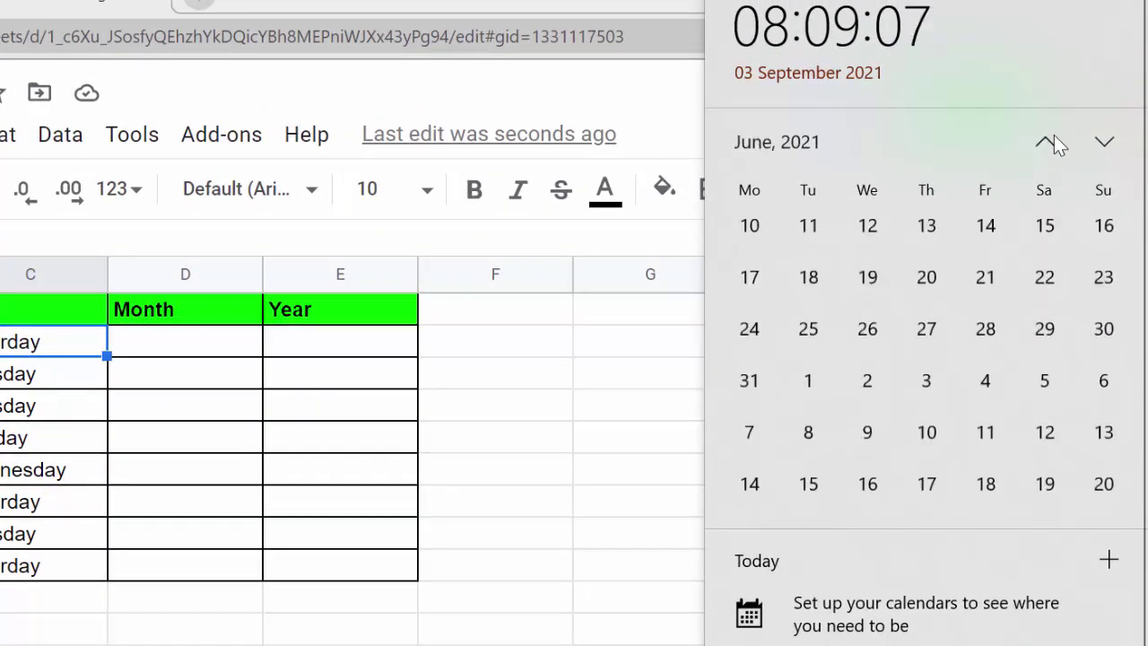
click(1054, 141)
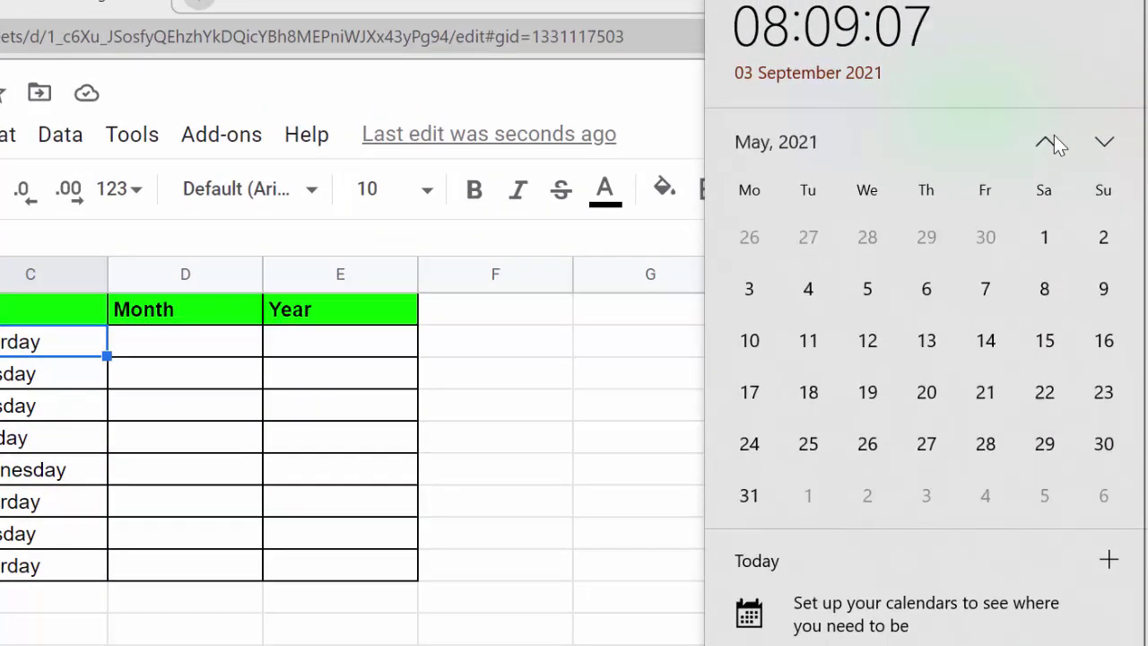
click(1044, 394)
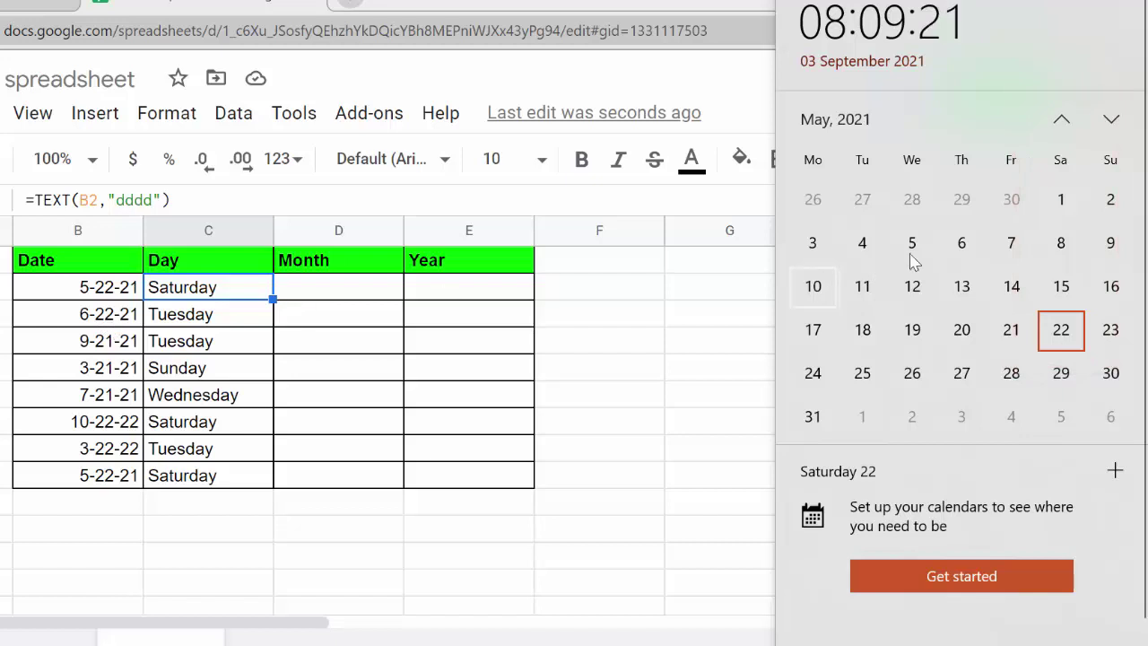
click(1110, 119)
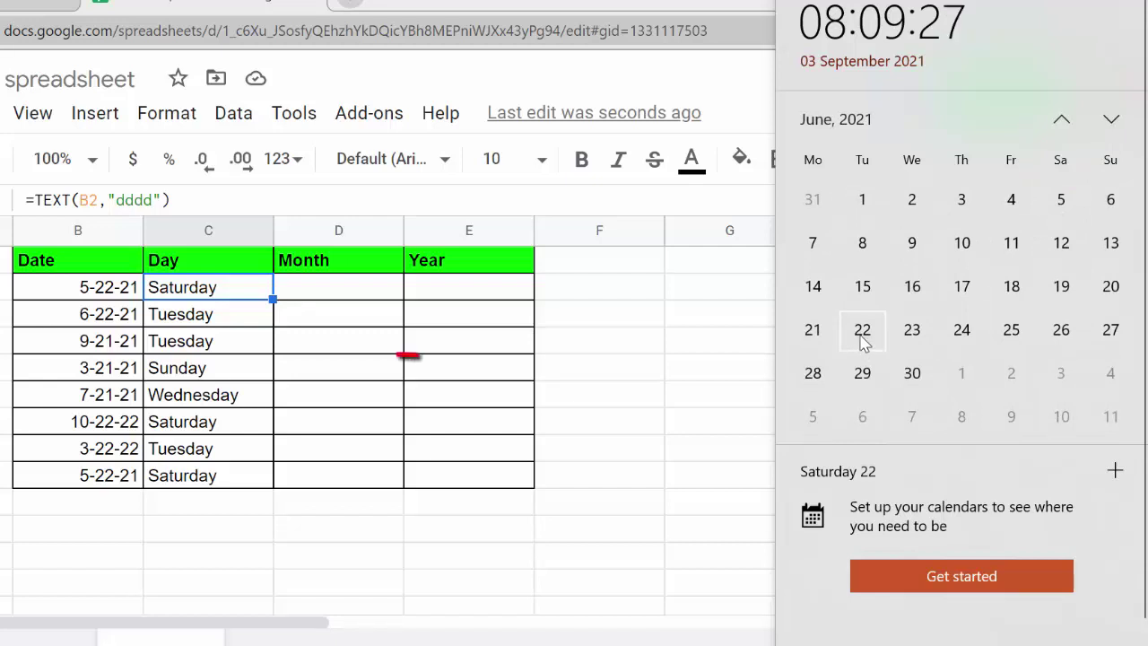
click(861, 342)
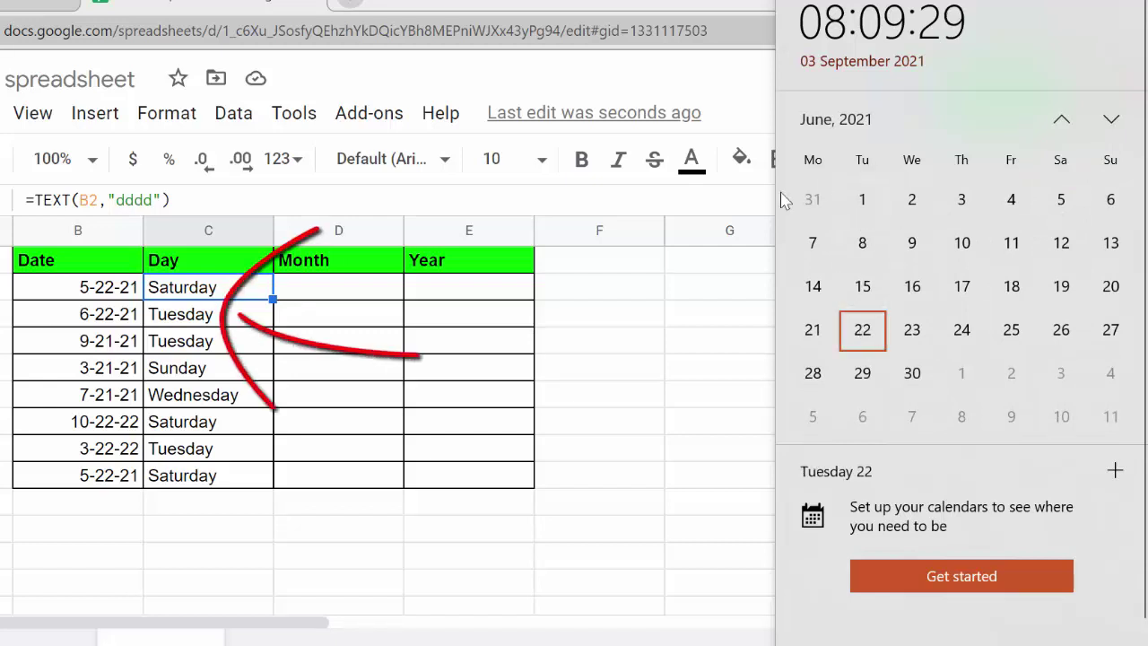
click(233, 327)
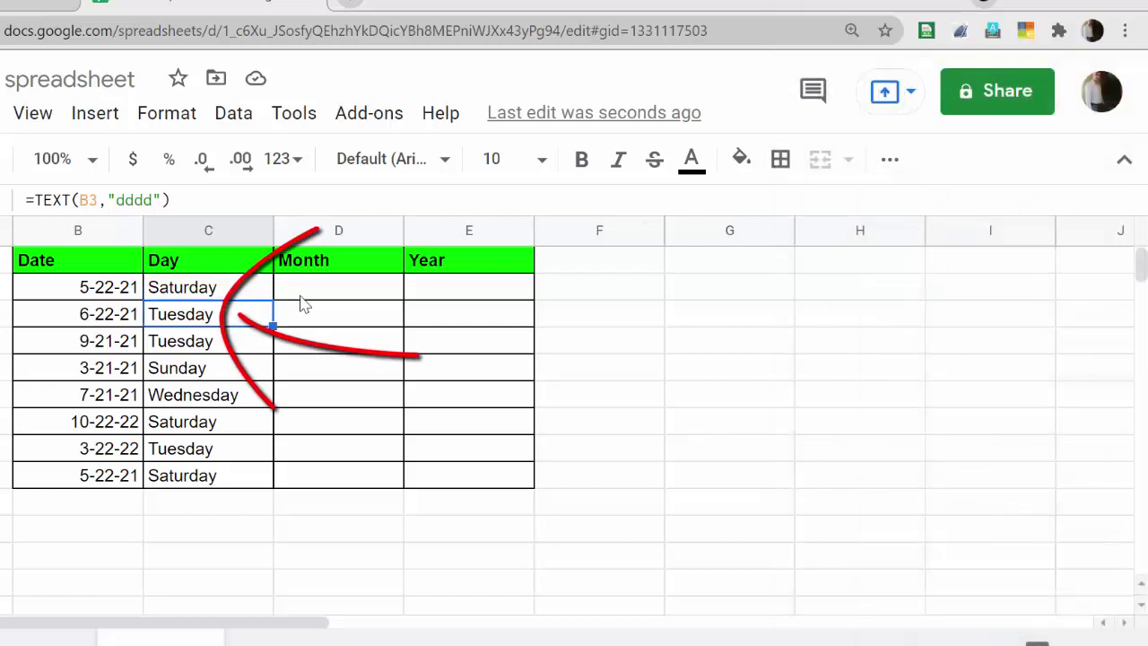
Step: Apply bold formatting to the Tuesday value in cell C3
click(569, 170)
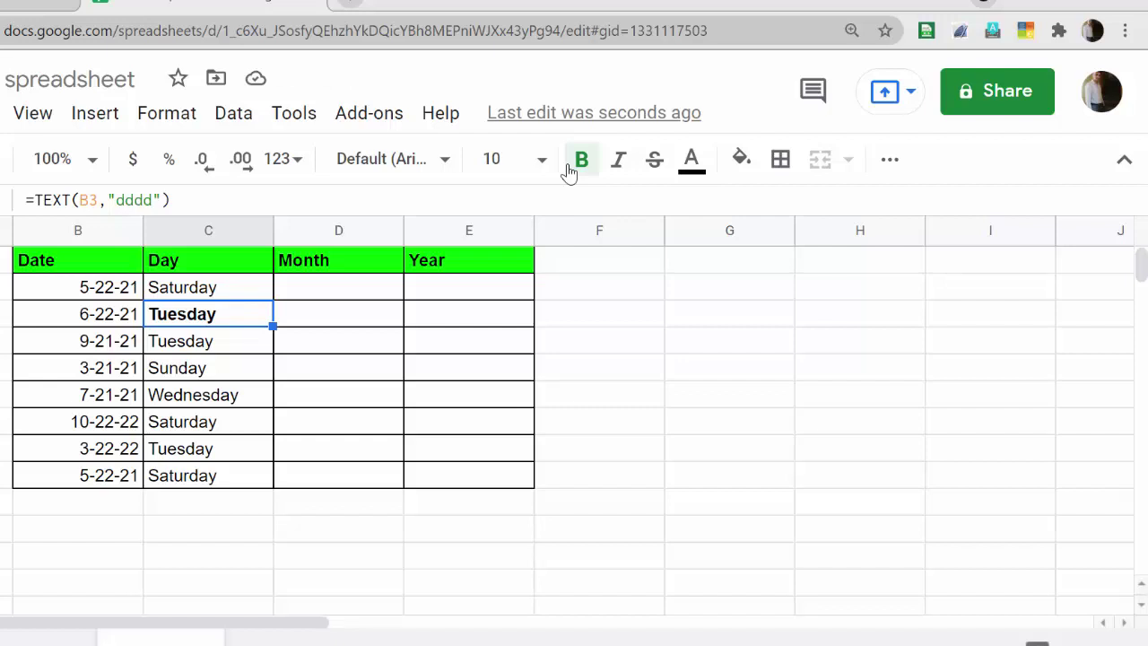
click(365, 296)
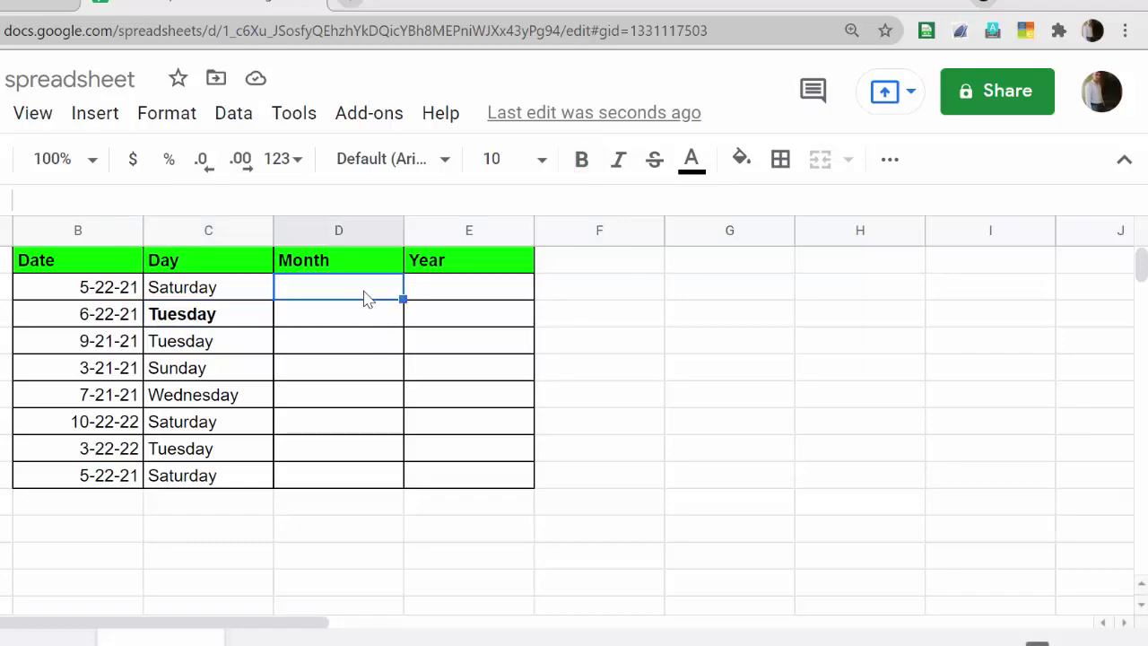
Step: Enter =TEXT(B2,"mmmm") in D2 and accept the suggested autofill down the Month column
text(=)
text(text)
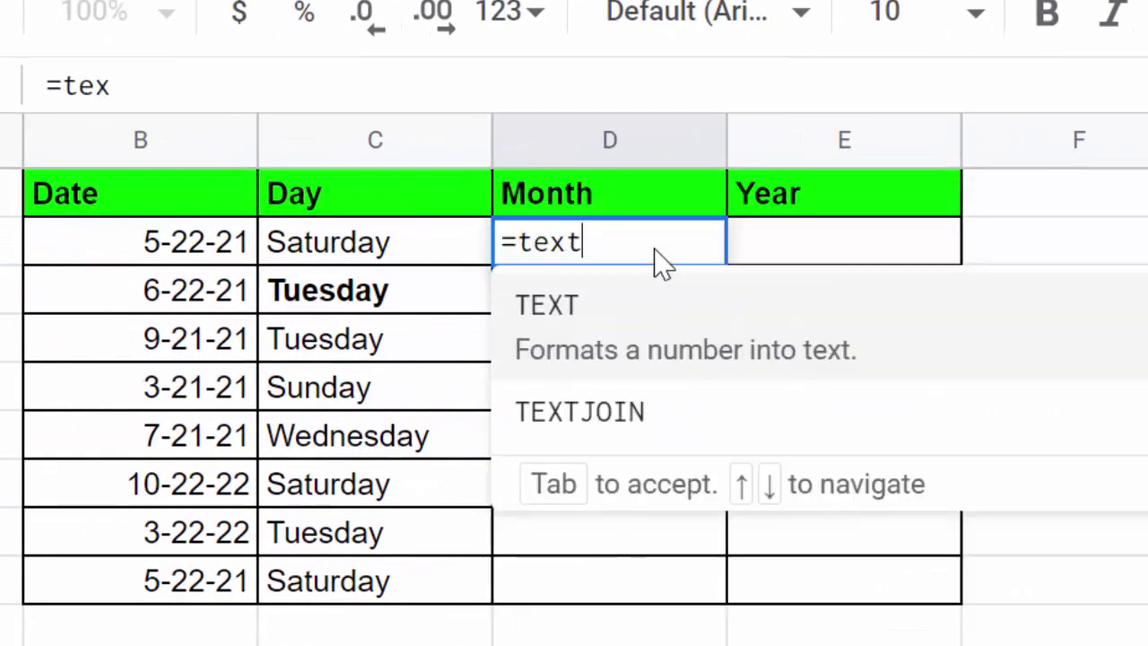
key(Tab)
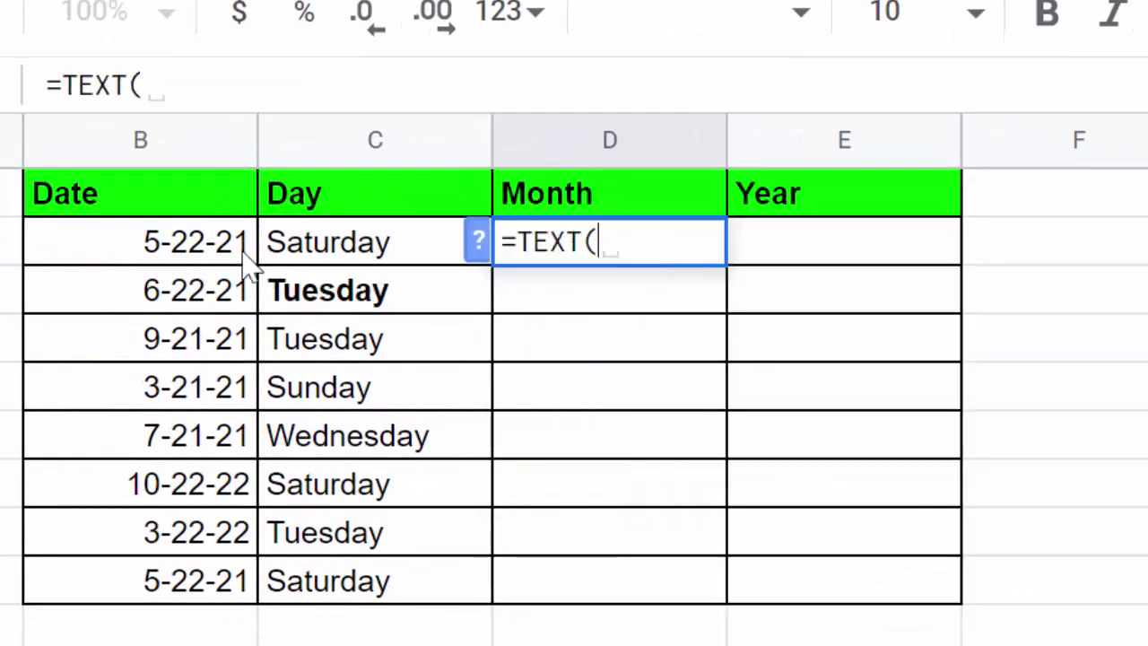
click(199, 253)
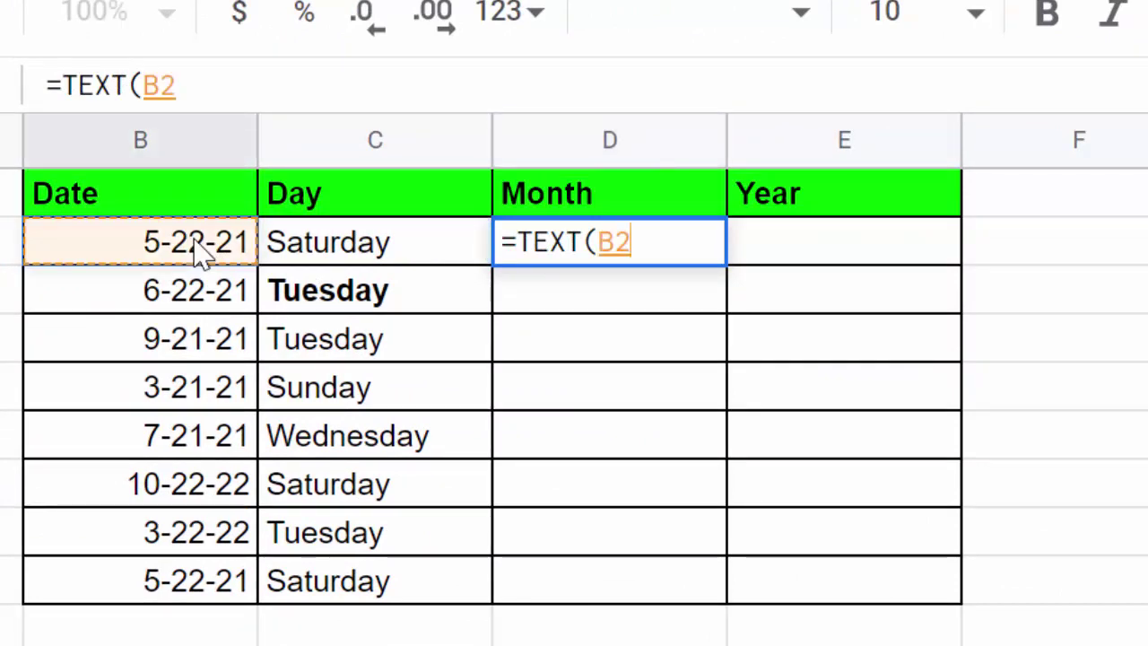
text(,")
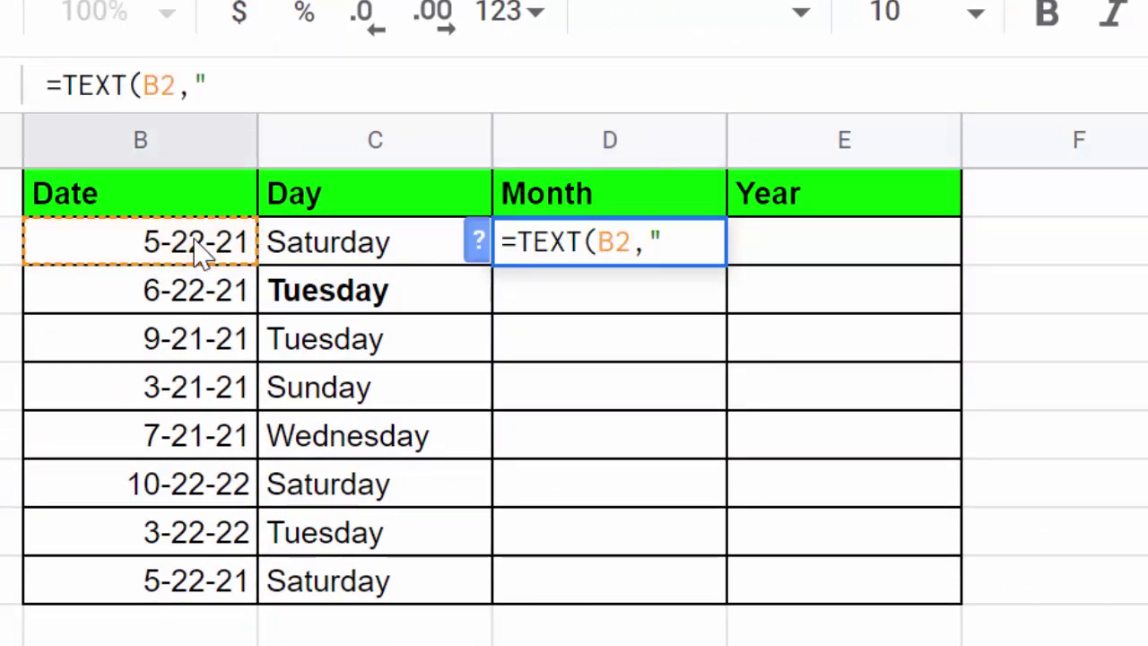
text(mmm)
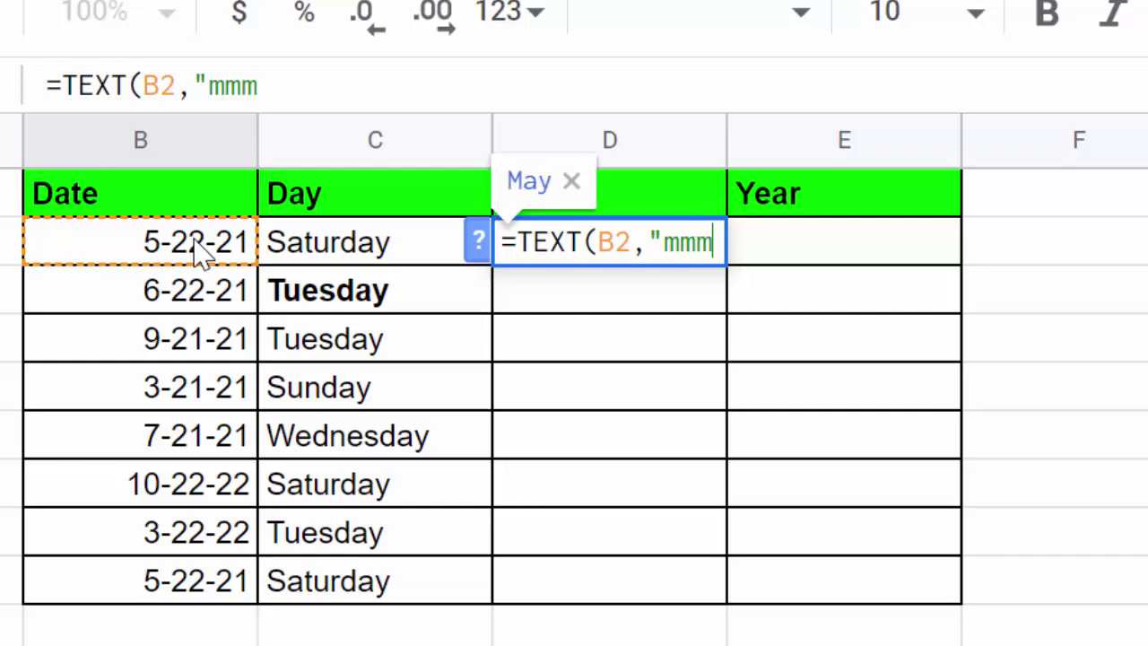
text(m"))
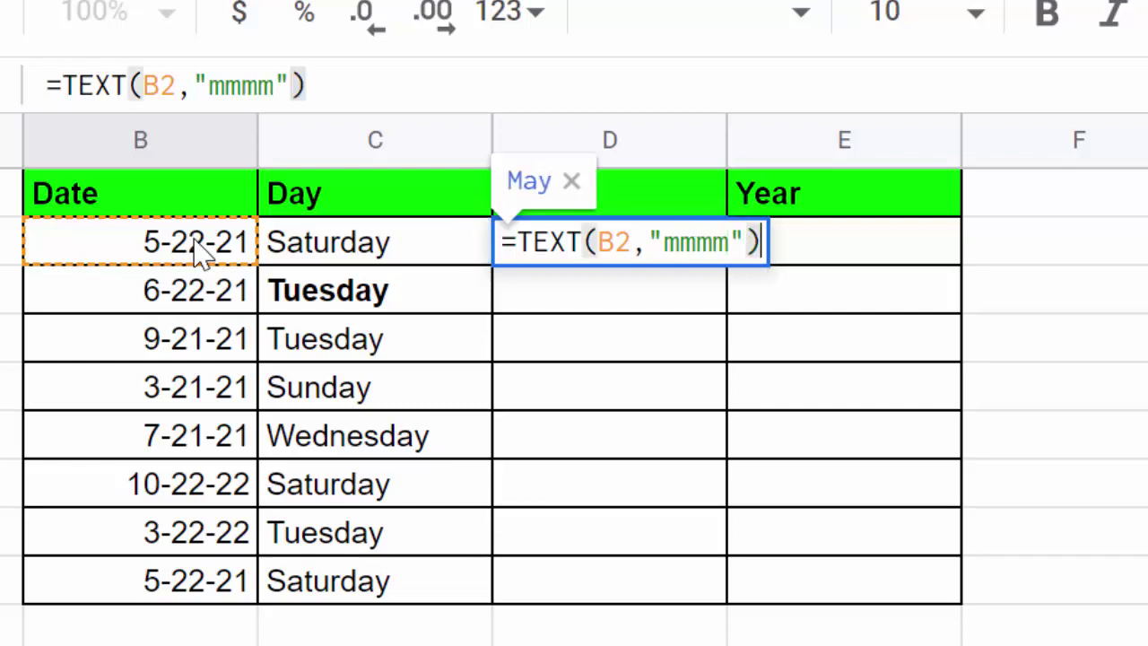
key(Return)
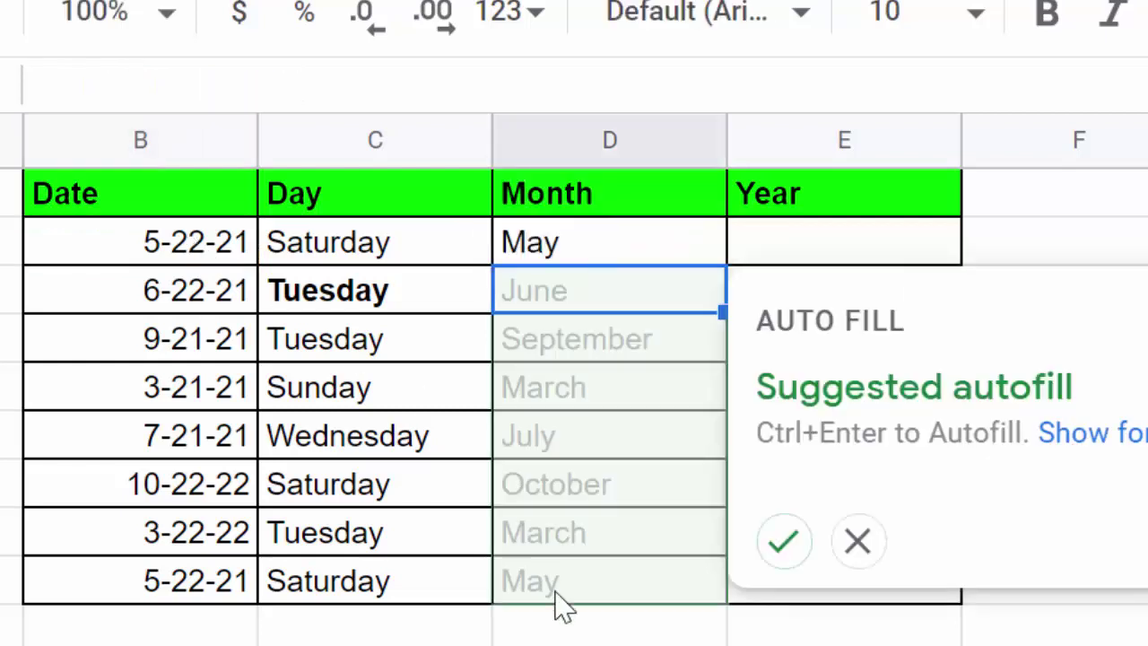
click(783, 541)
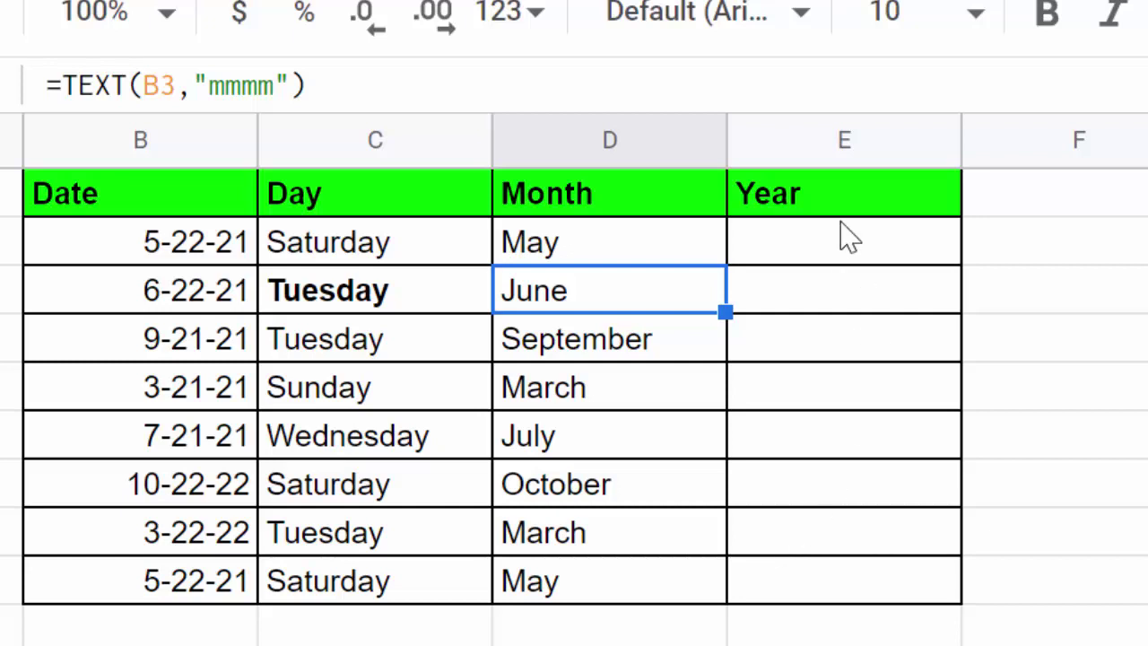
Step: Type =TEXT(B2,"yyyy") into E2 without committing, previewing 2021
click(825, 261)
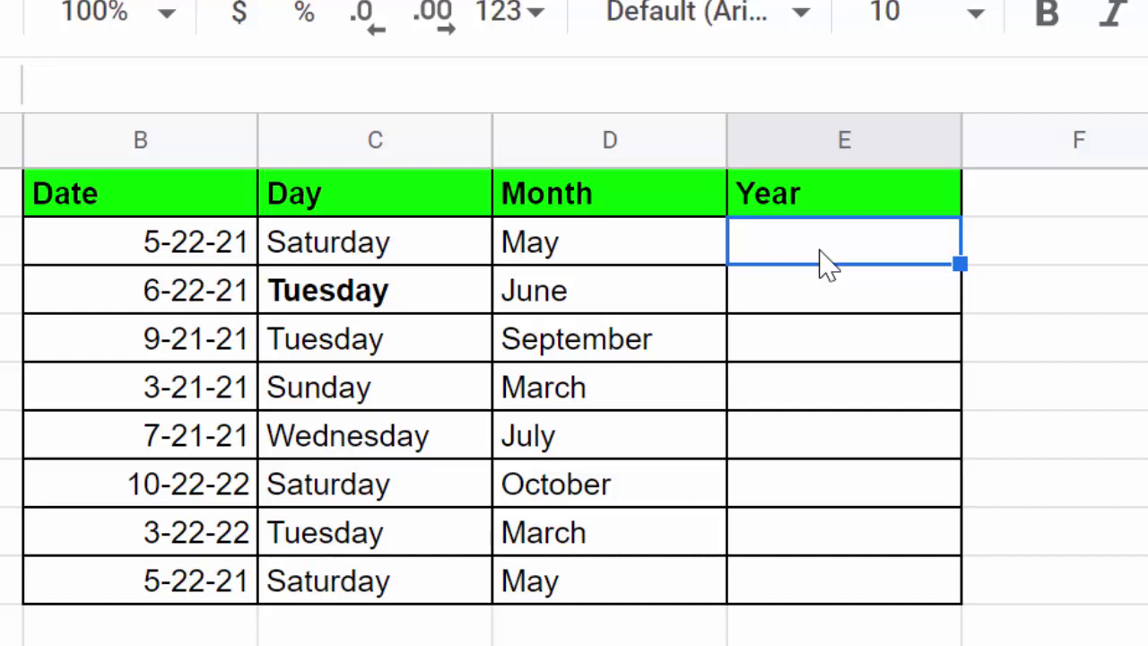
text(=)
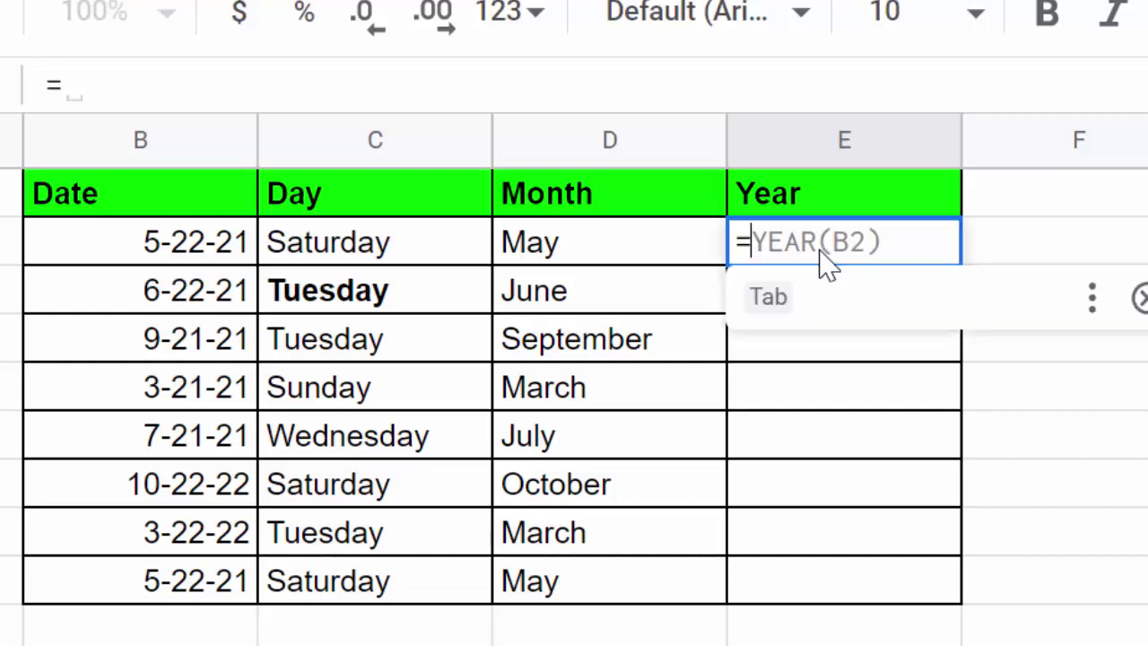
text(text)
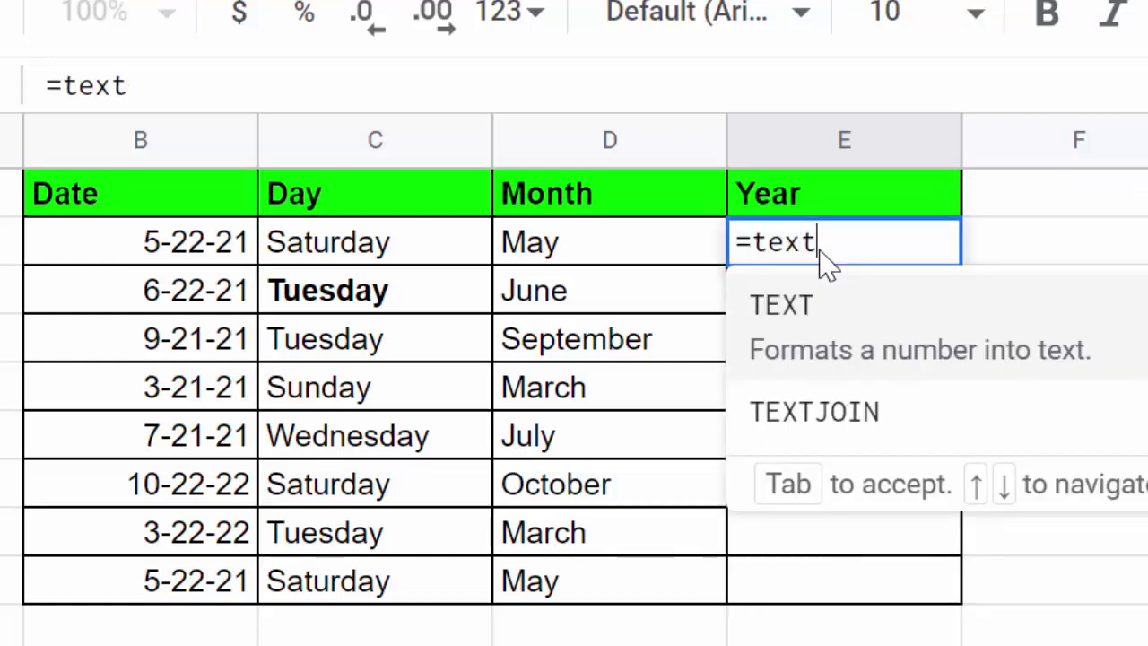
key(Tab)
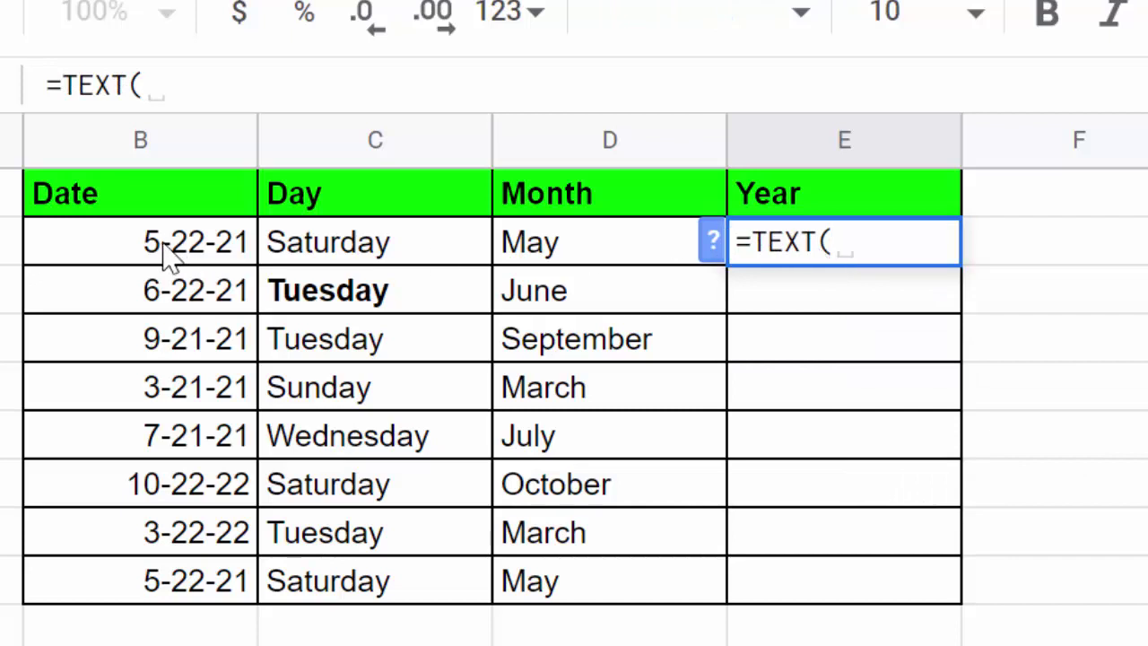
click(167, 253)
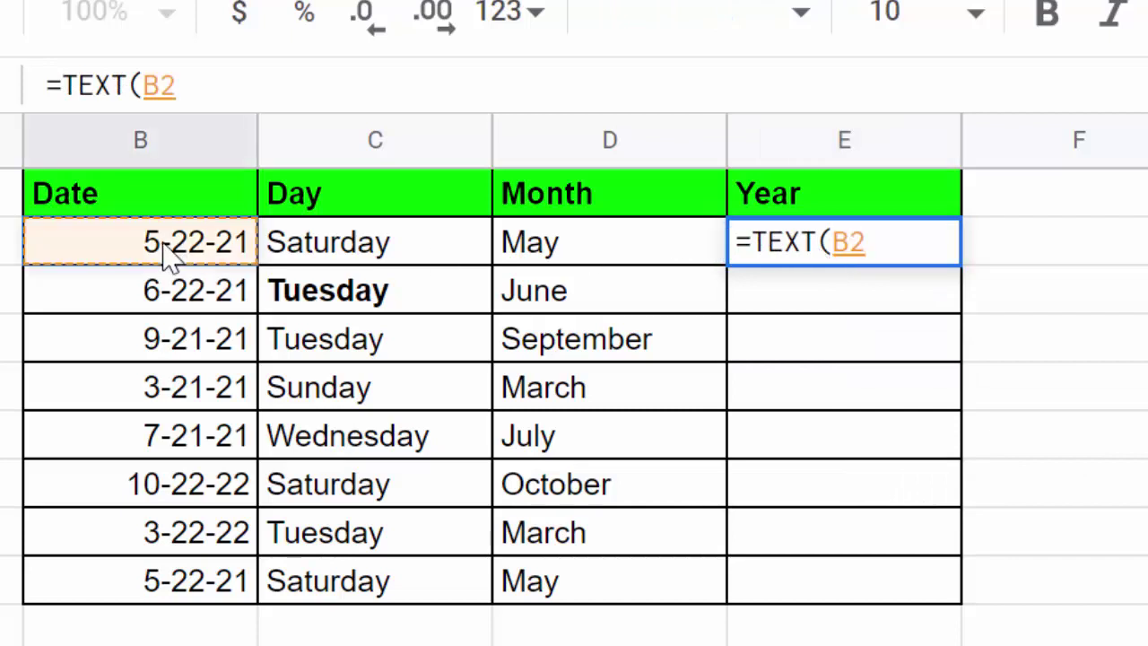
text(,)
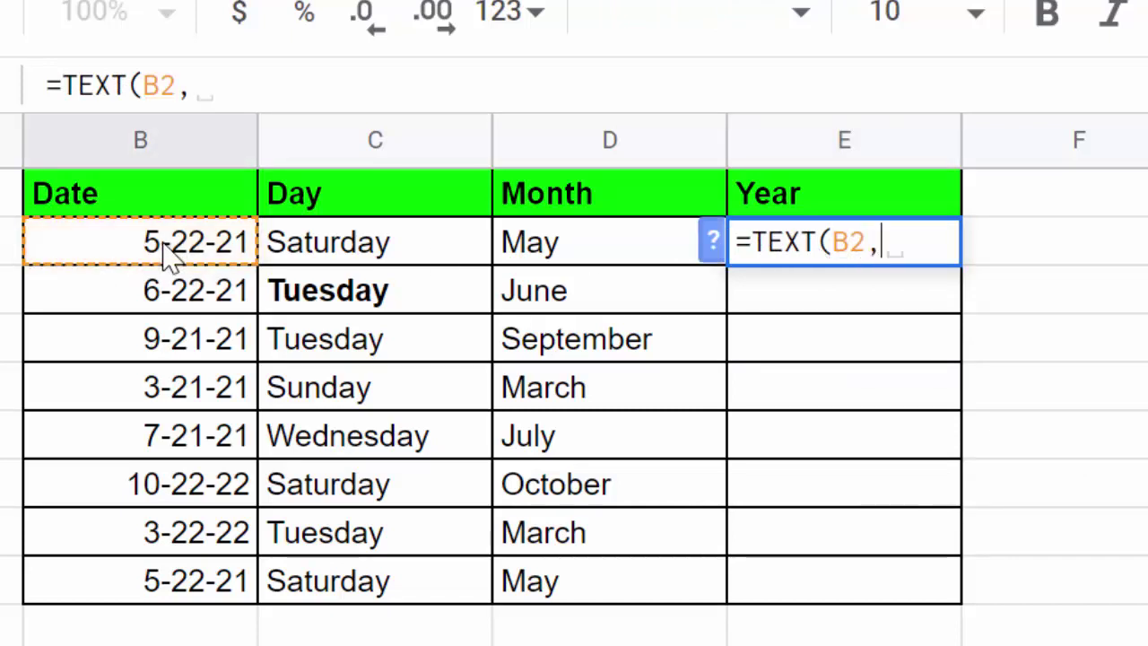
text(")
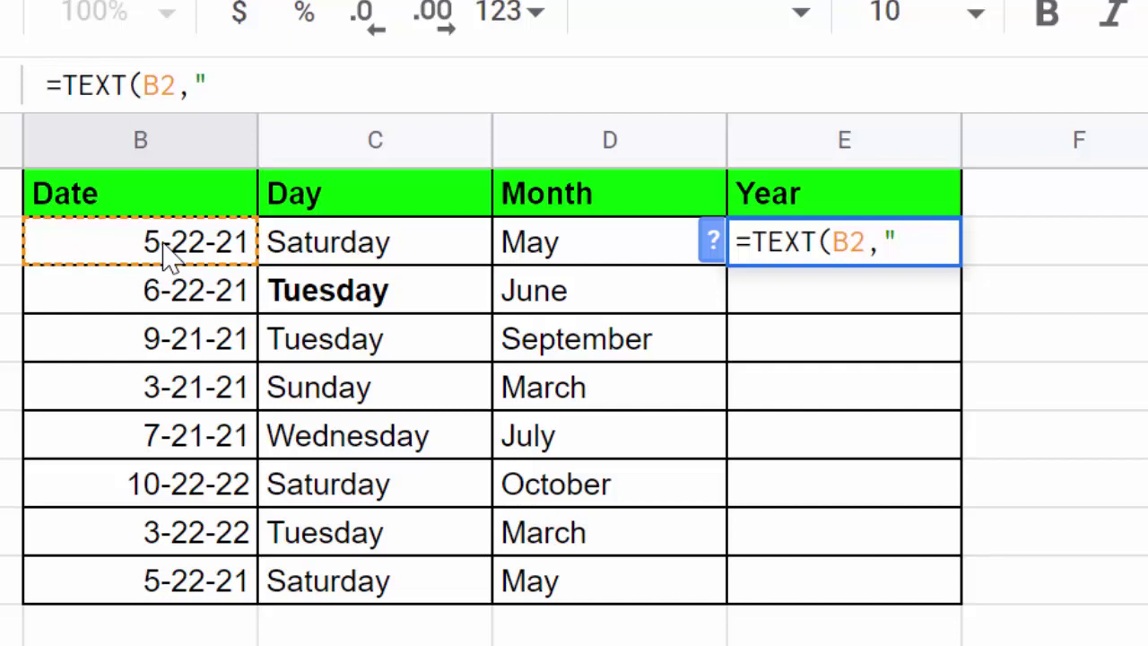
text(yyy)
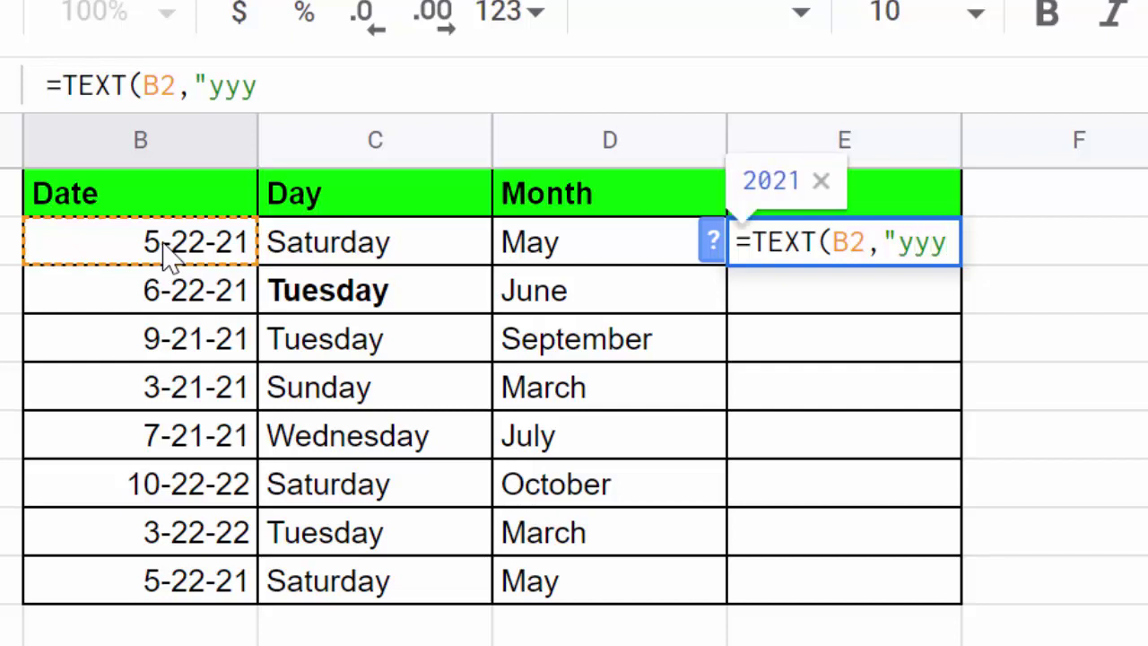
text(y)
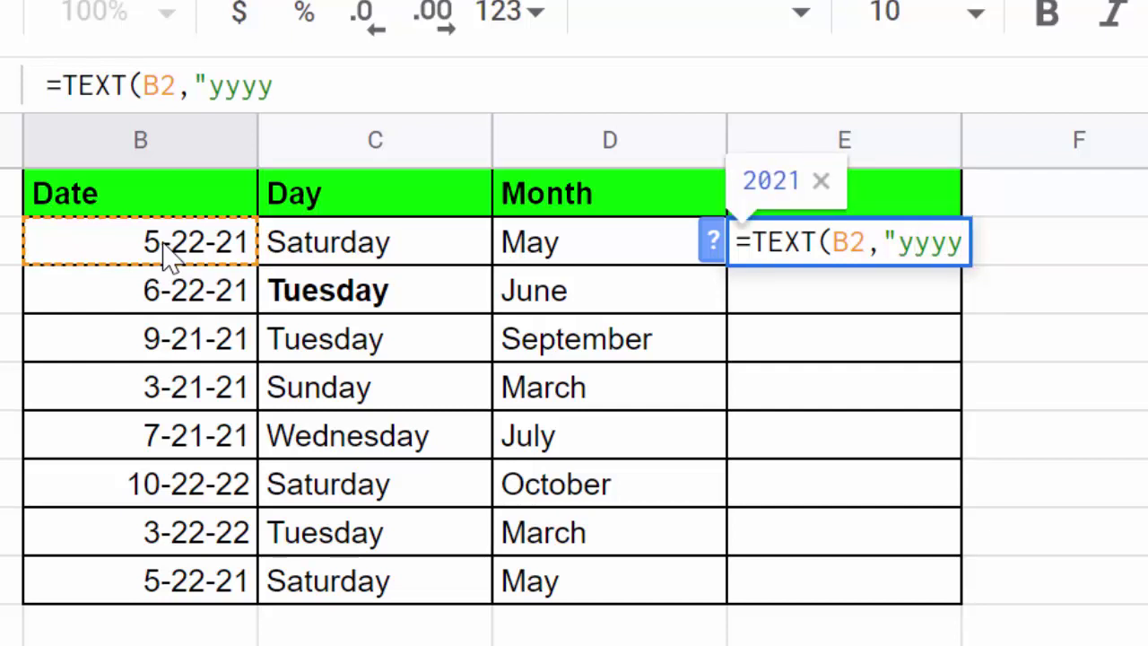
text("))
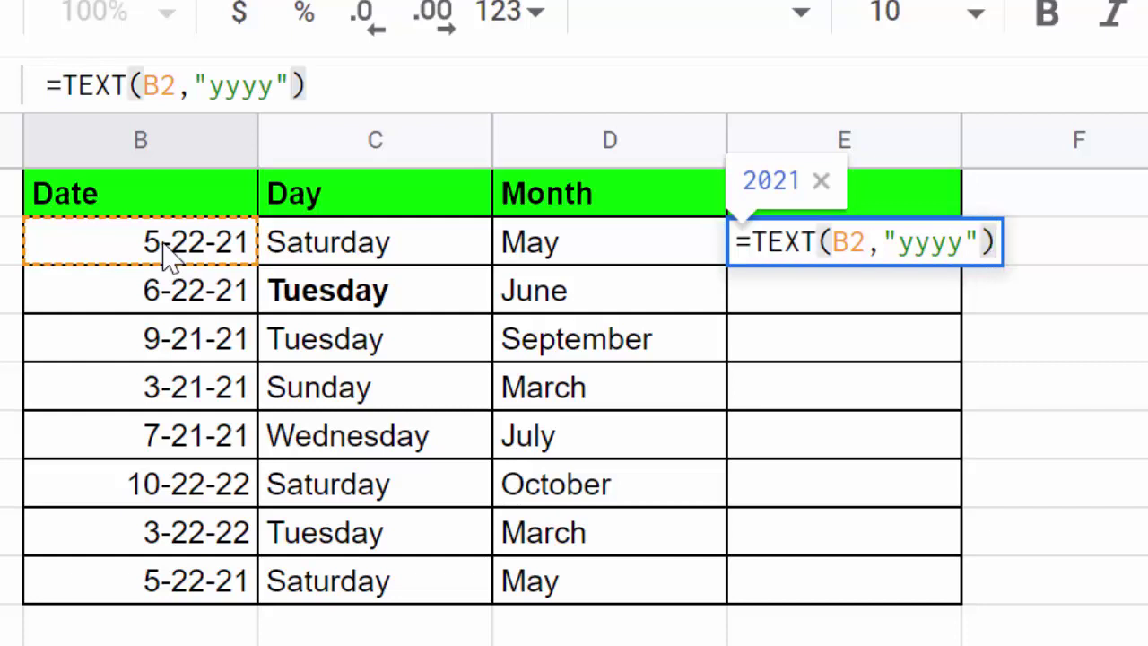
Step: Correct the format text to "yyyy" and commit the E2 formula showing 2021
key(BackSpace)
key(BackSpace)
key(BackSpace)
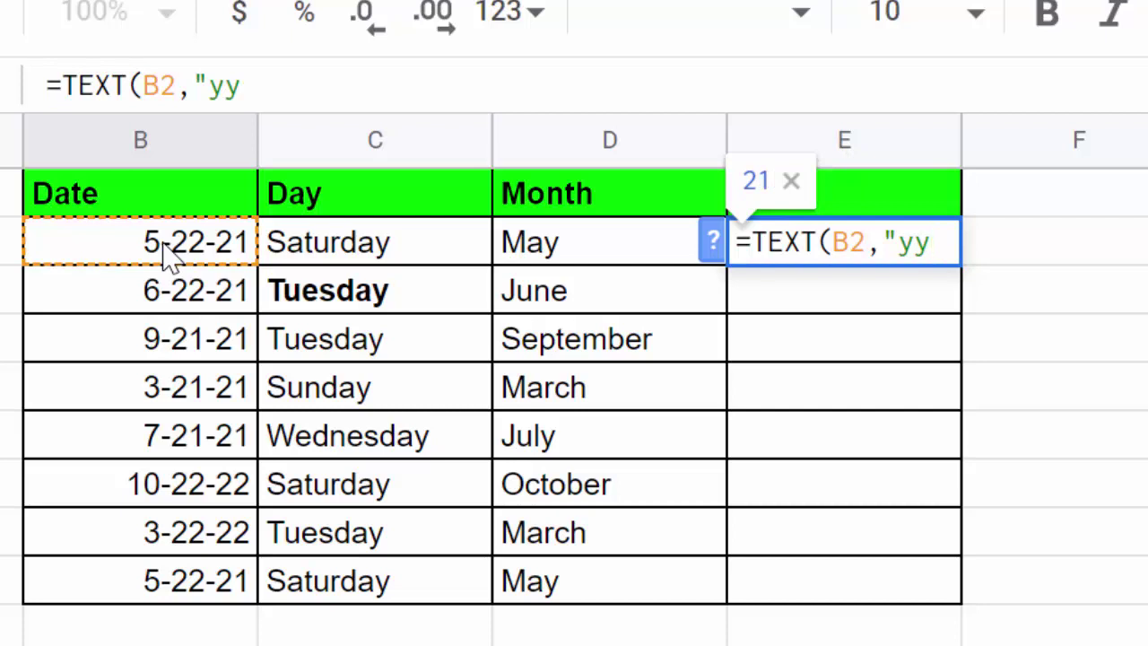
text(y)
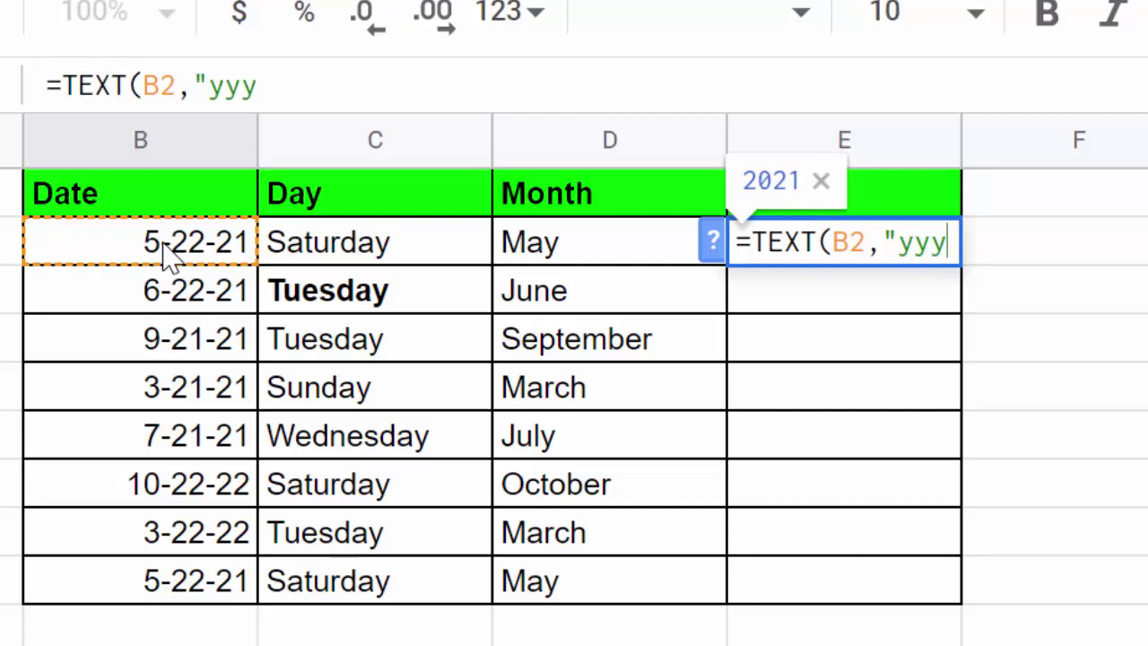
text(y)
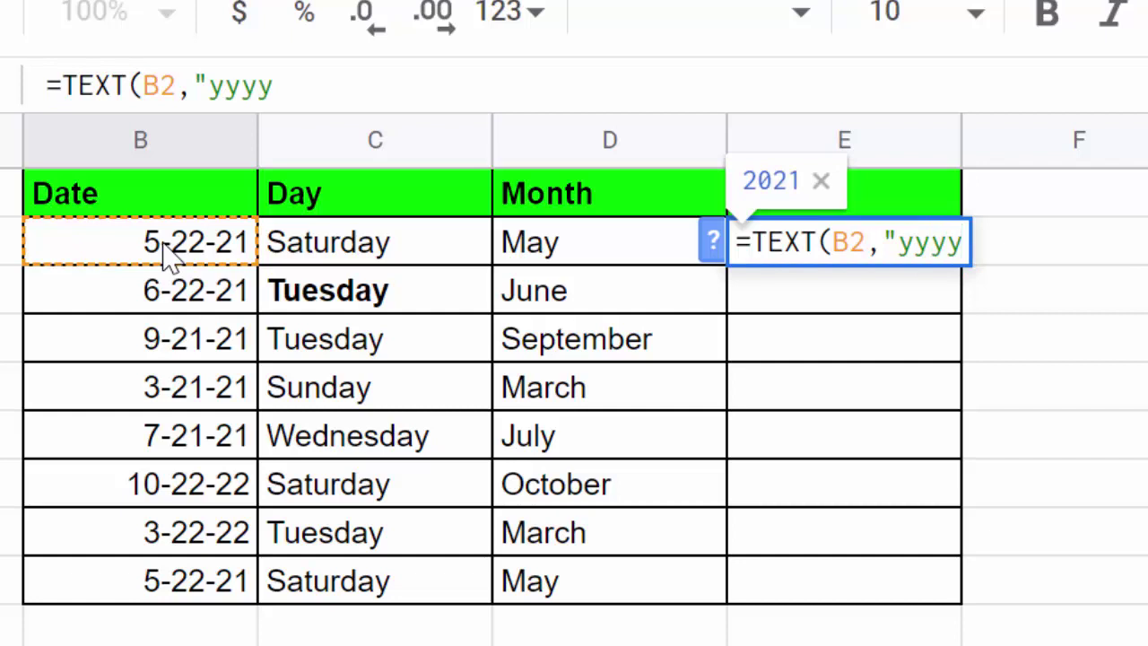
text(")
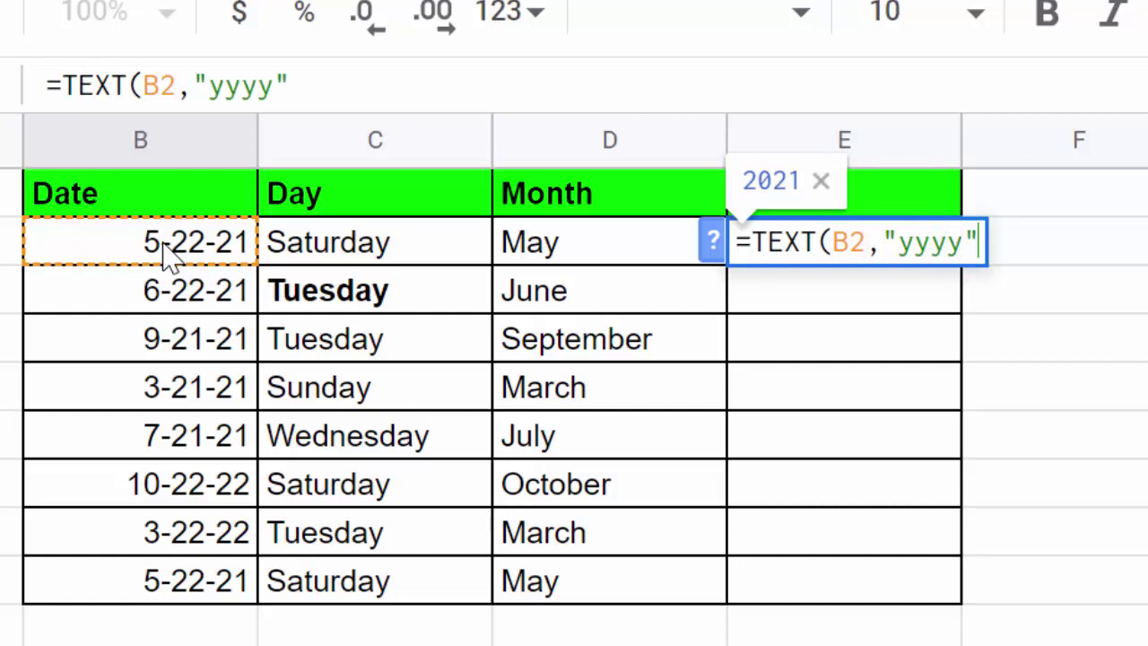
text())
key(Return)
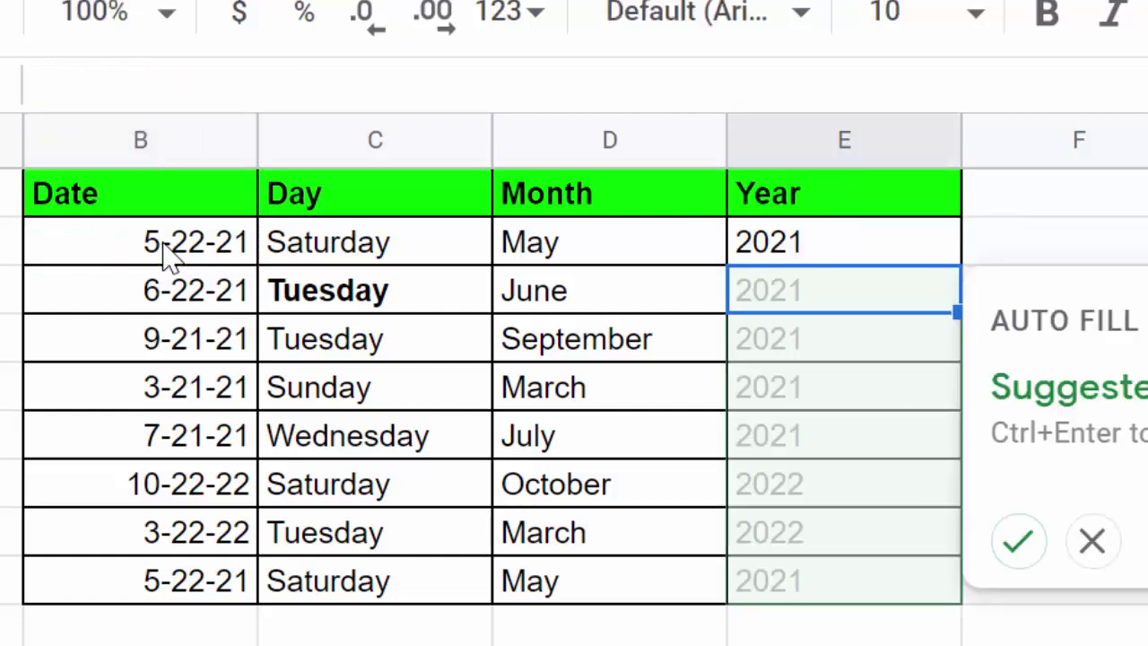
Step: Accept the suggested autofill so E3:E9 show each date's year
click(1013, 540)
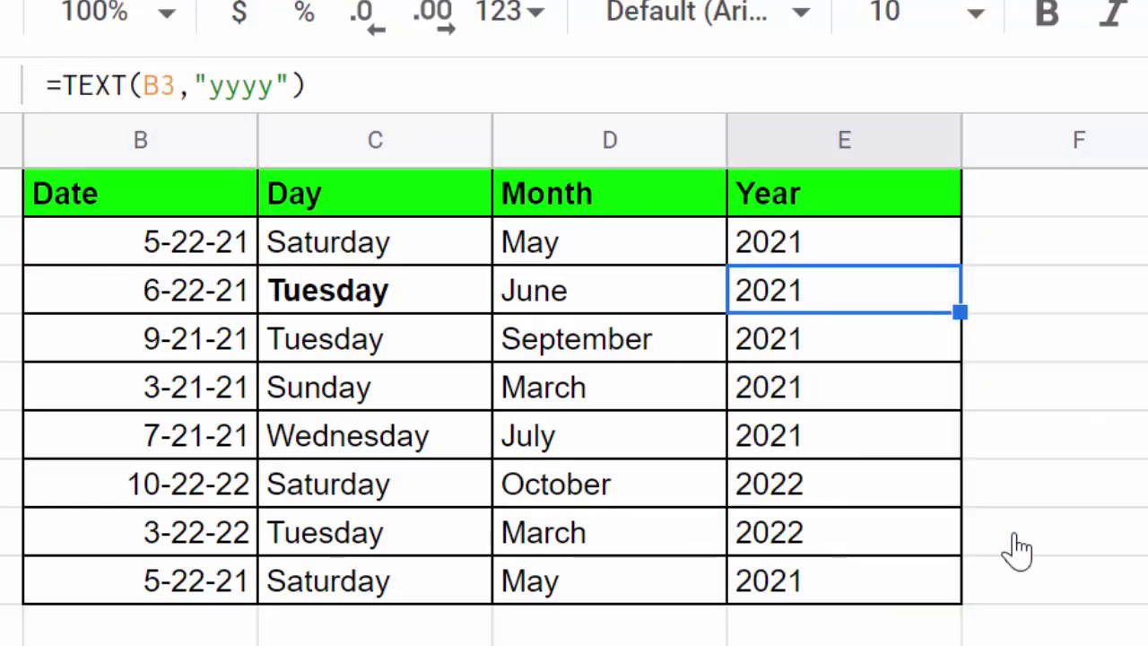